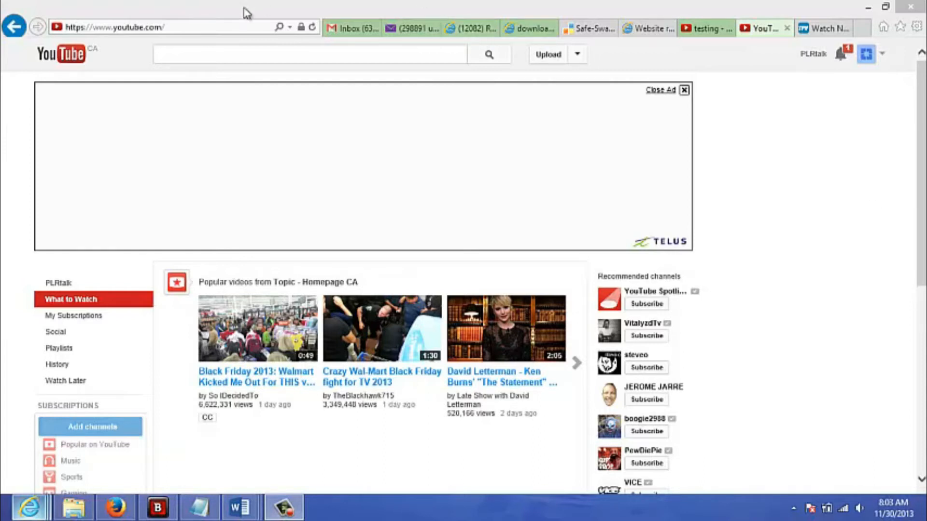
left_click(200, 29)
left_click(194, 28)
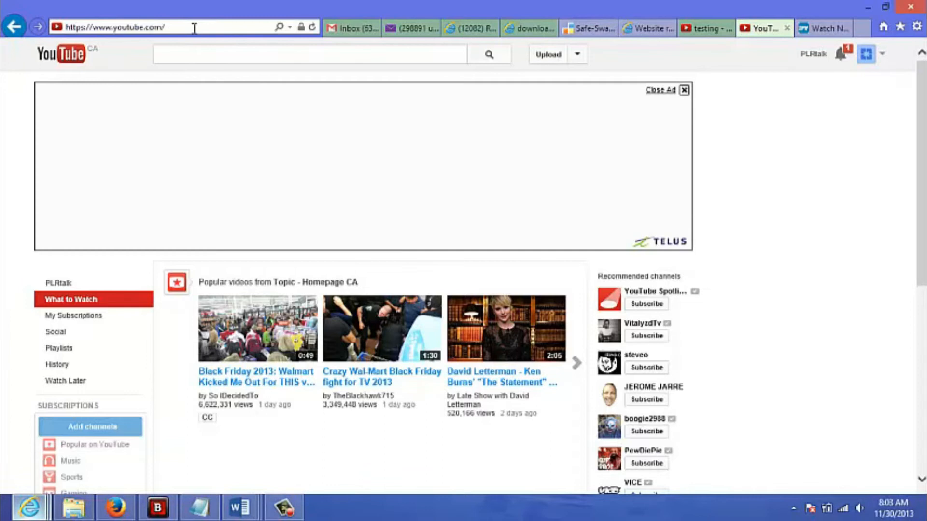
type("editor")
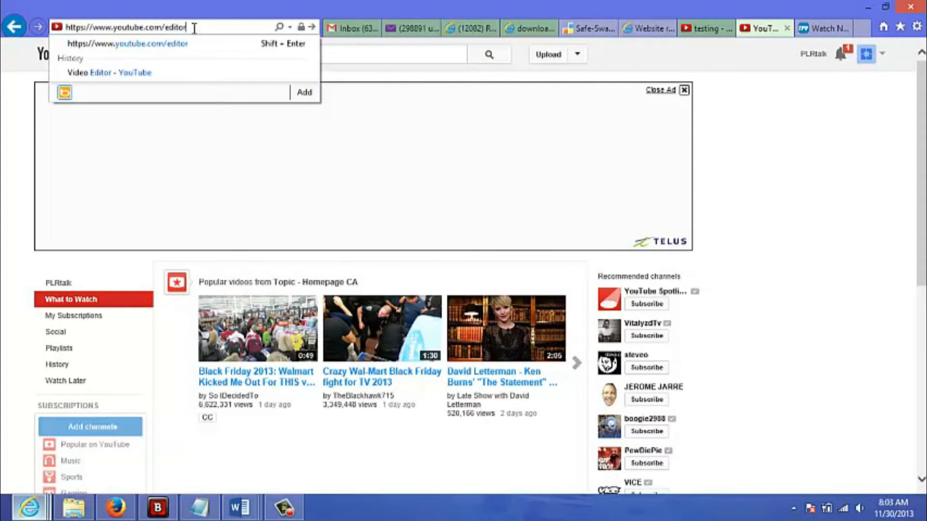
key("Return")
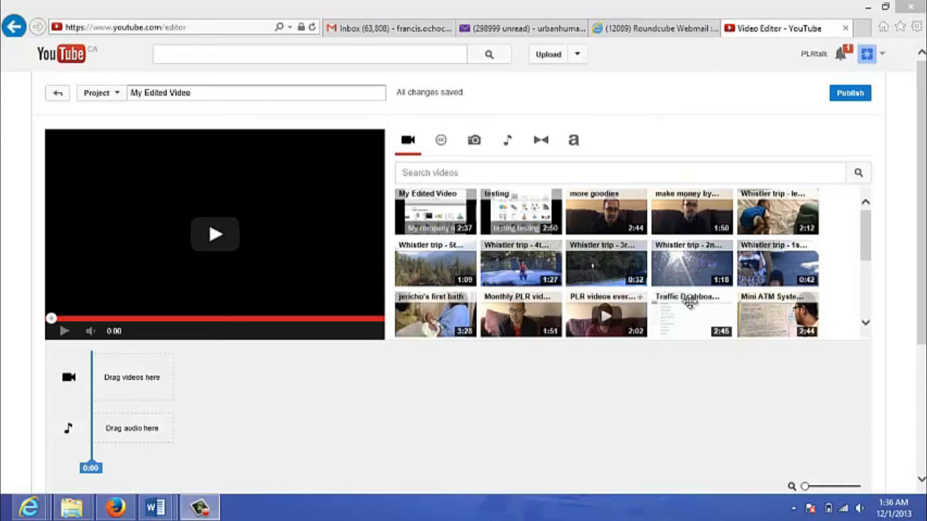
Add the Traffic Dashboard video from the uploaded videos to the empty video track of the timeline.
mouse_move(689, 304)
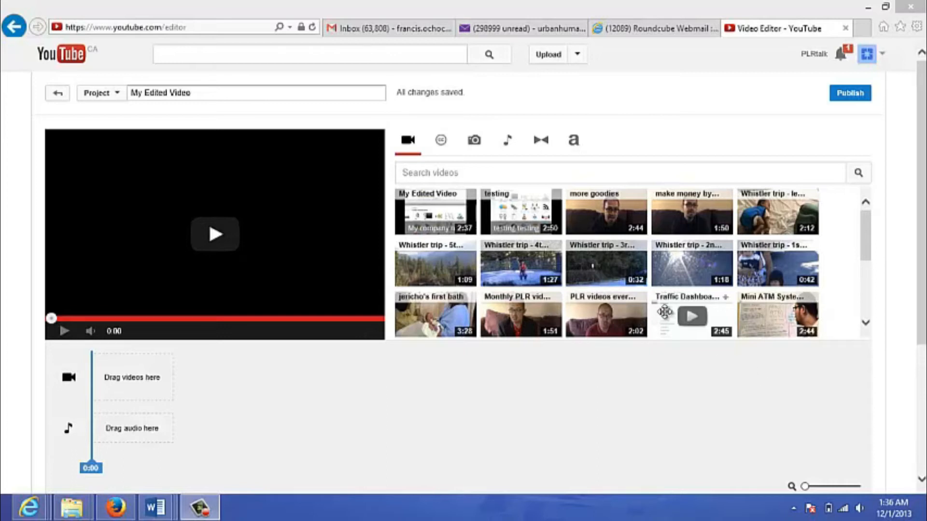
left_click(668, 314)
left_click_drag(668, 314, 140, 374)
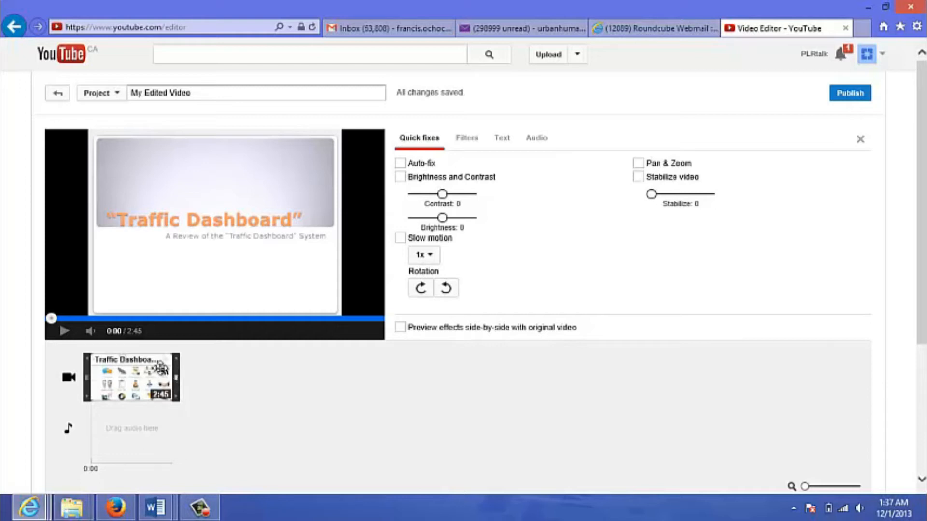
Preview the opening seconds of the Traffic Dashboard clip and return playback to the start.
left_click(57, 333)
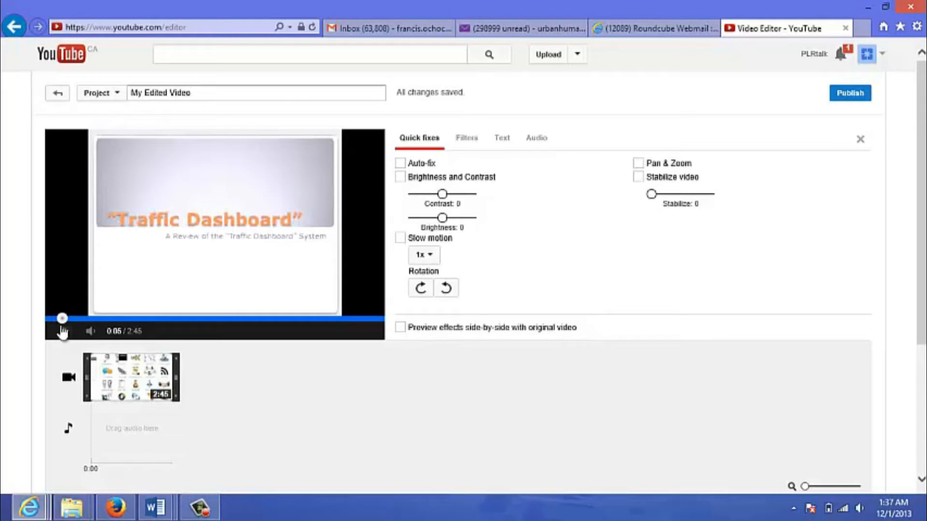
left_click_drag(63, 319, 46, 323)
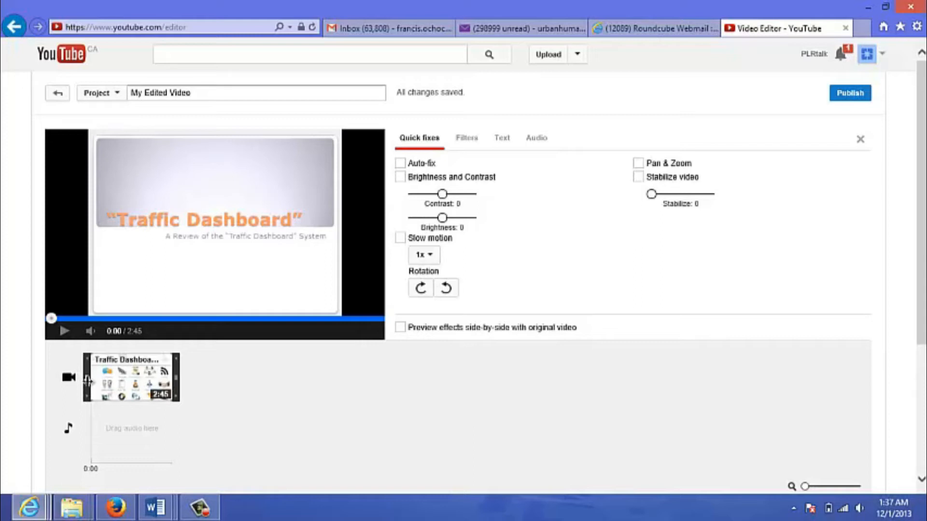
mouse_move(86, 381)
left_mouse_down()
mouse_move(94, 381)
mouse_move(81, 386)
left_mouse_up()
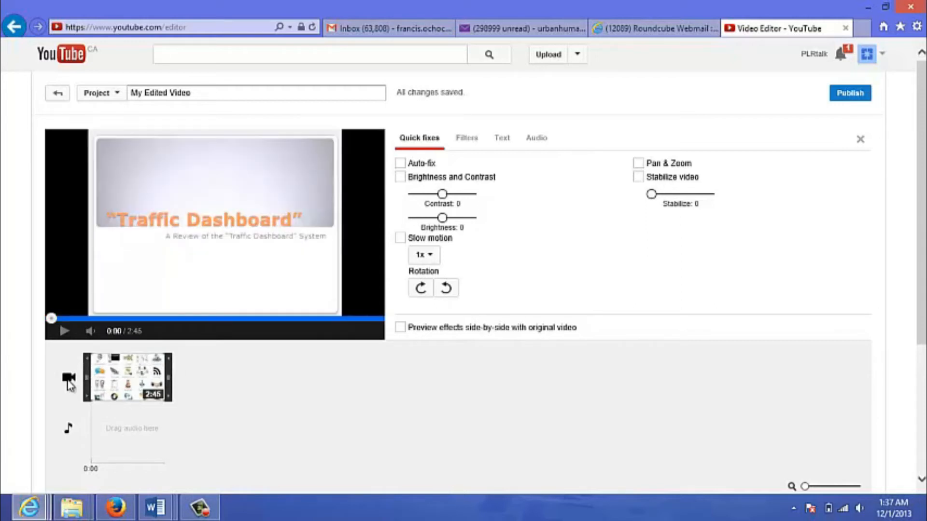
left_click(69, 381)
left_click(64, 331)
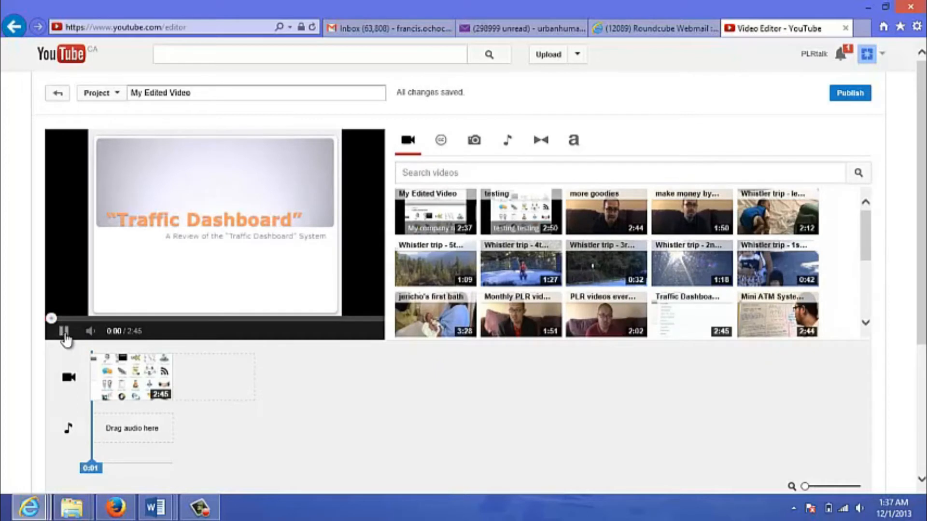
left_click(64, 331)
left_click(50, 319)
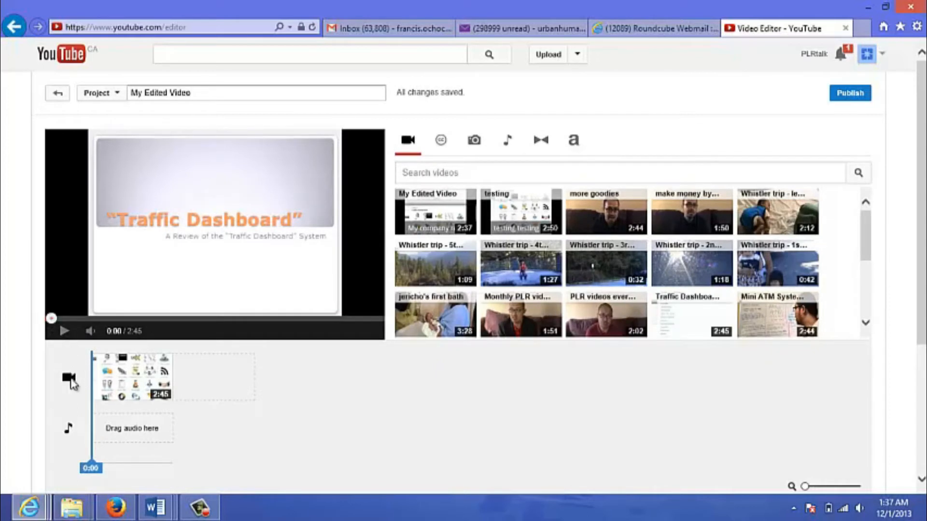
Trim the first 15 seconds off the start of the Traffic Dashboard clip and preview the shortened video.
left_click(107, 379)
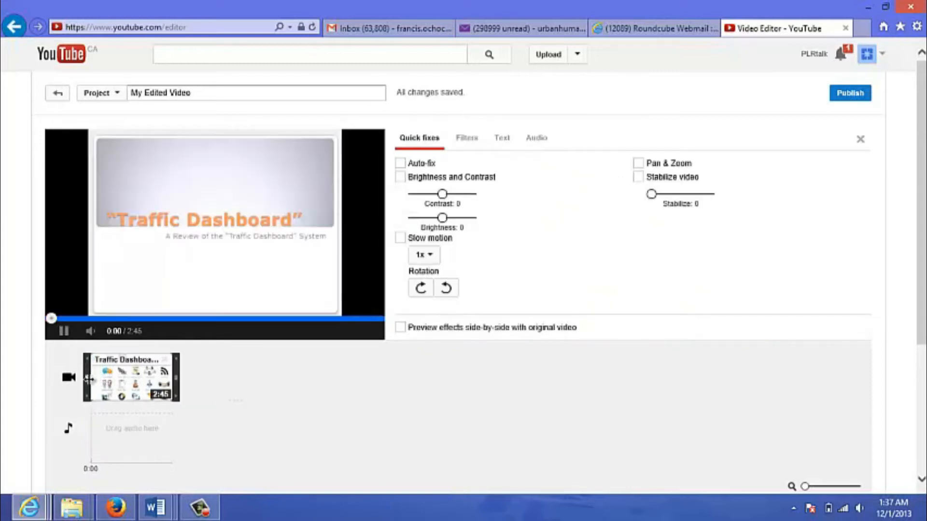
left_click_drag(88, 378, 96, 379)
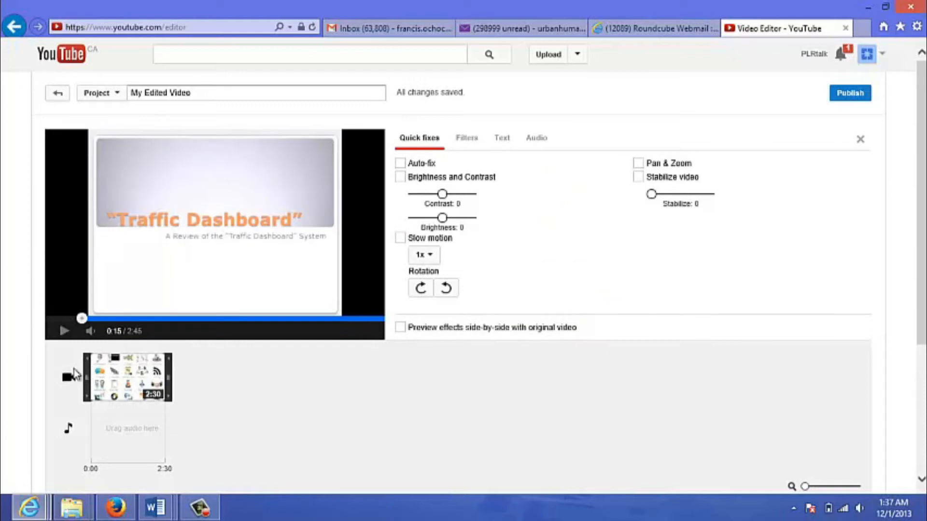
left_click(70, 381)
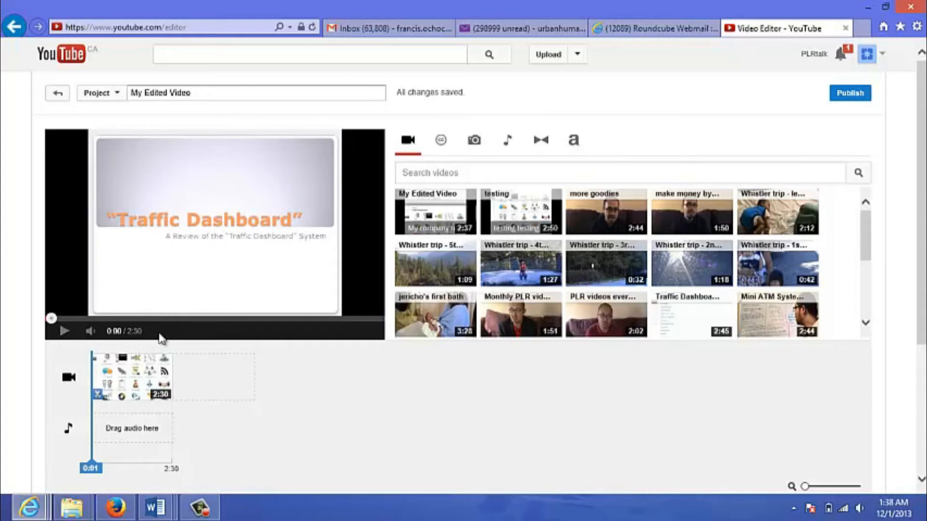
left_click(61, 332)
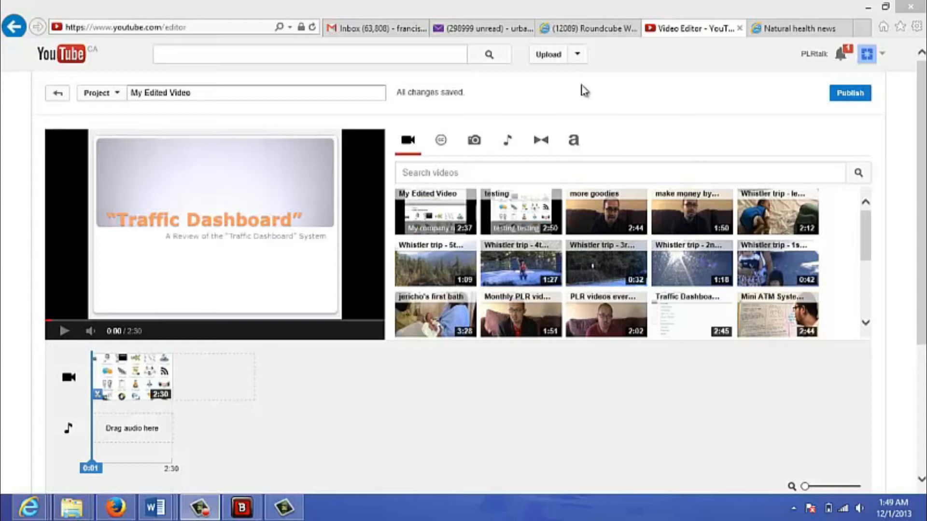
Enable the text overlay on the Traffic Dashboard clip and check the available banner positions, keeping Bottom.
left_click(126, 379)
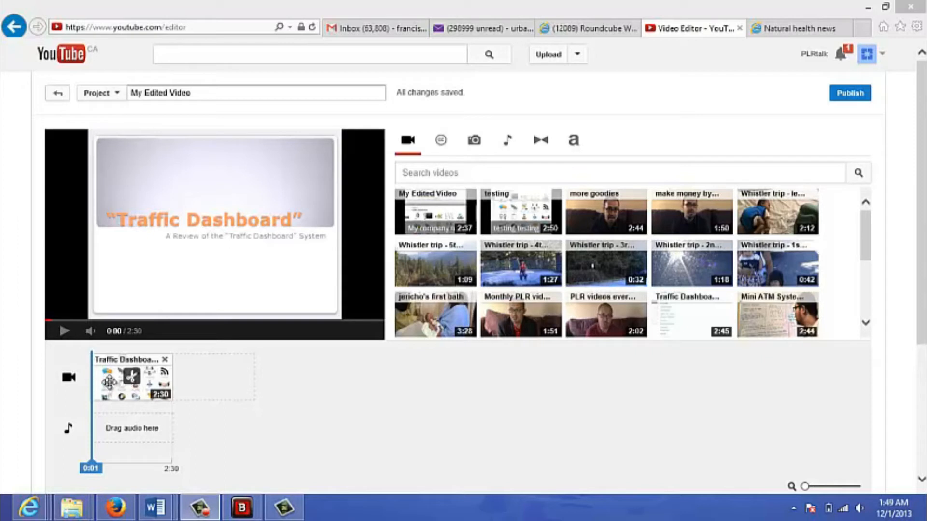
left_click(109, 382)
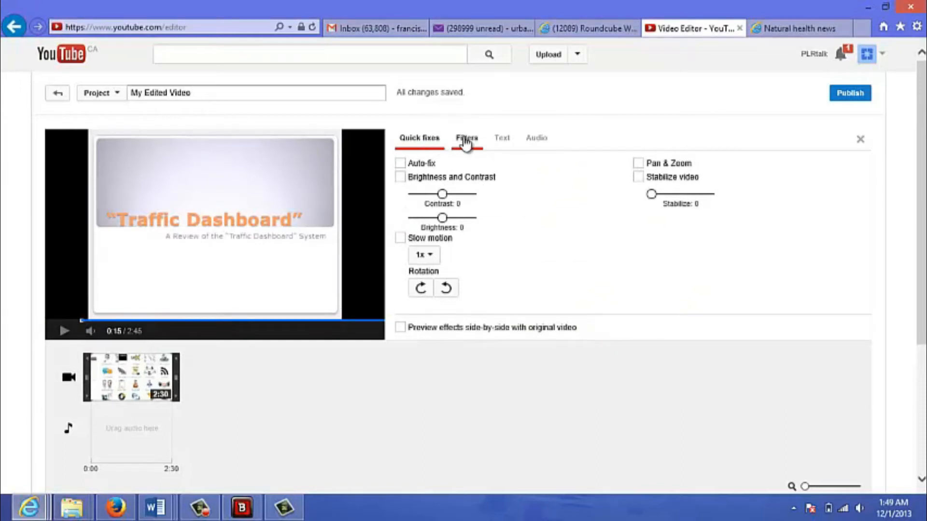
left_click(507, 142)
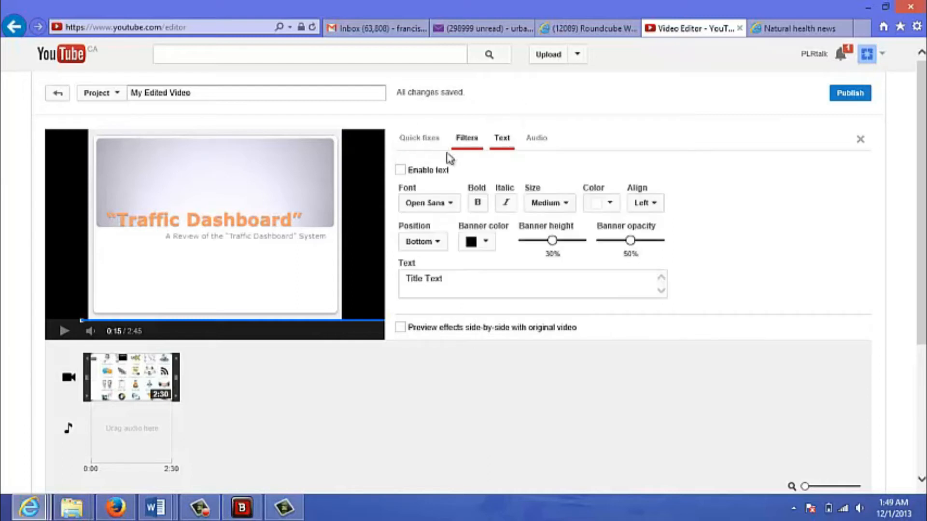
left_click(401, 172)
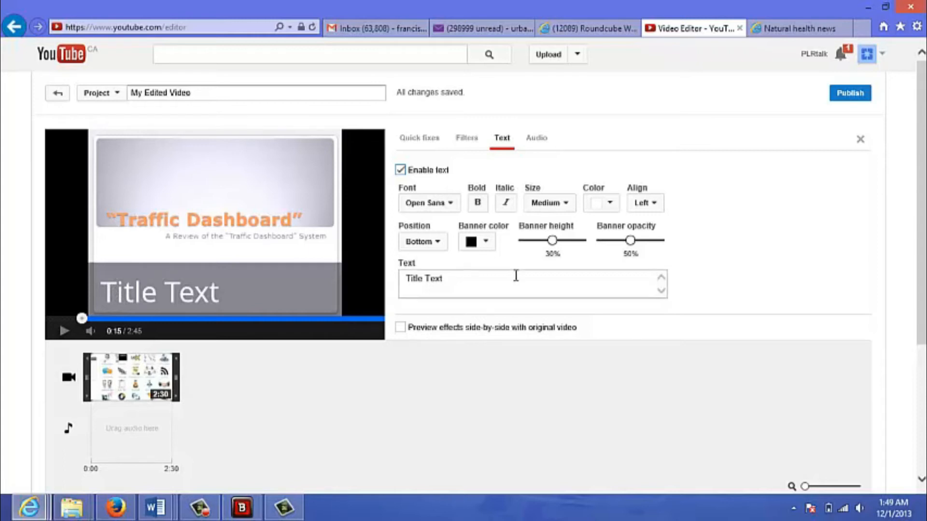
left_click(444, 249)
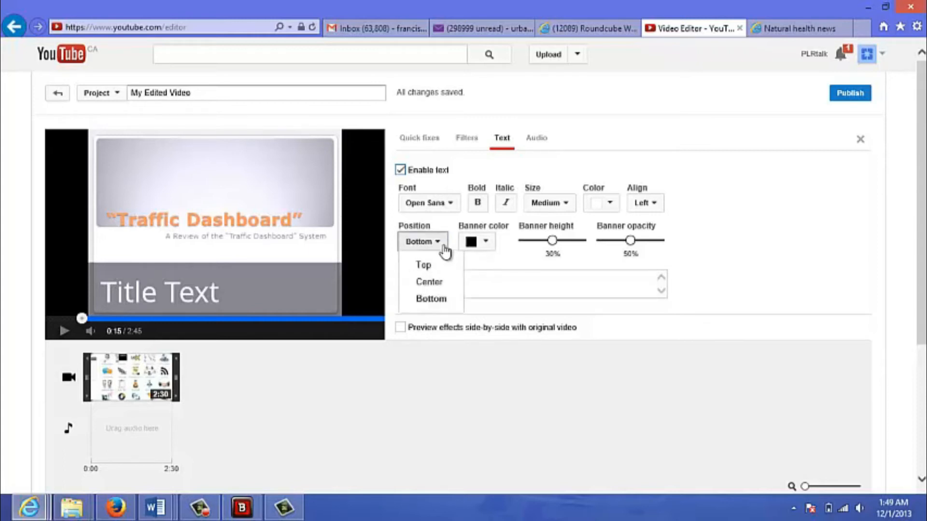
left_click(444, 249)
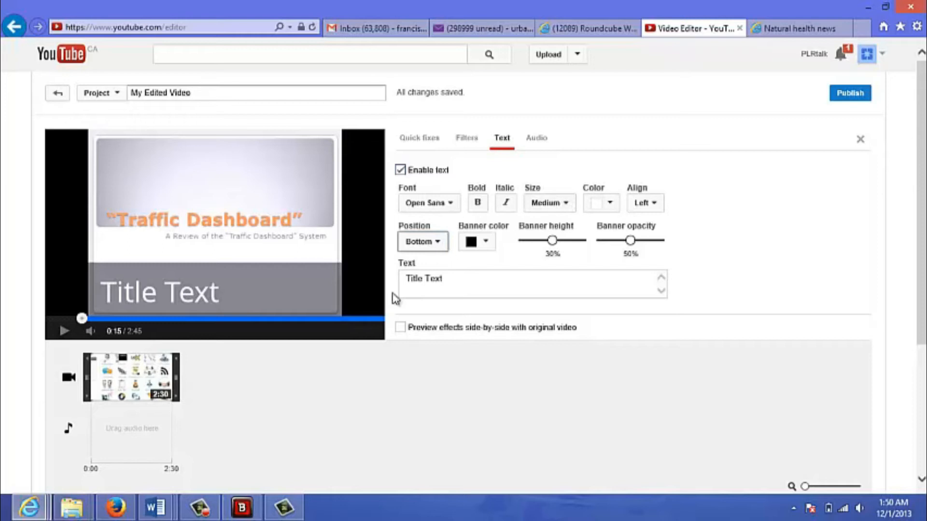
Replace the overlay's placeholder title text with "testing for example".
left_click(443, 284)
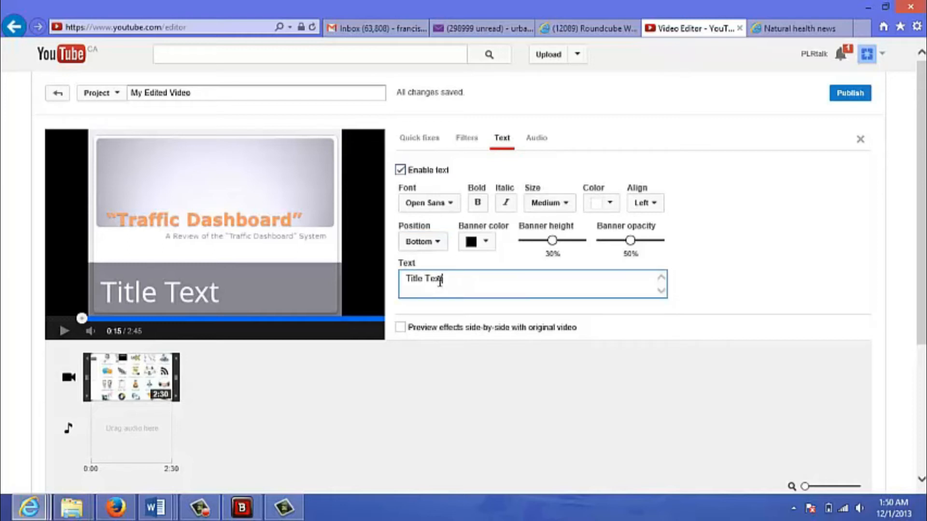
left_click_drag(452, 280, 408, 281)
type("Title")
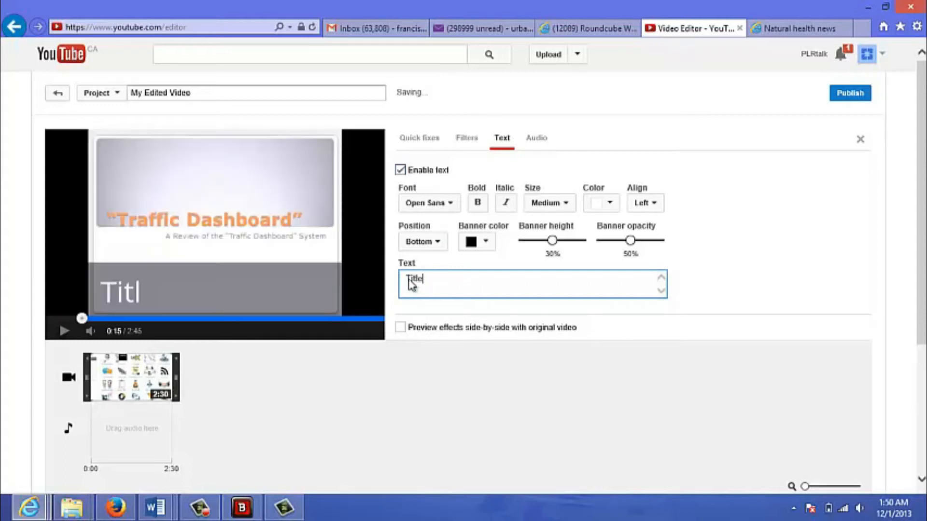
type(" of test")
key("BackSpace")
key("BackSpace")
key("BackSpace")
key("BackSpace")
key("BackSpace")
key("BackSpace")
key("BackSpace")
key("BackSpace")
key("BackSpace")
key("BackSpace")
key("BackSpace")
key("BackSpace")
key("BackSpace")
type("testing ")
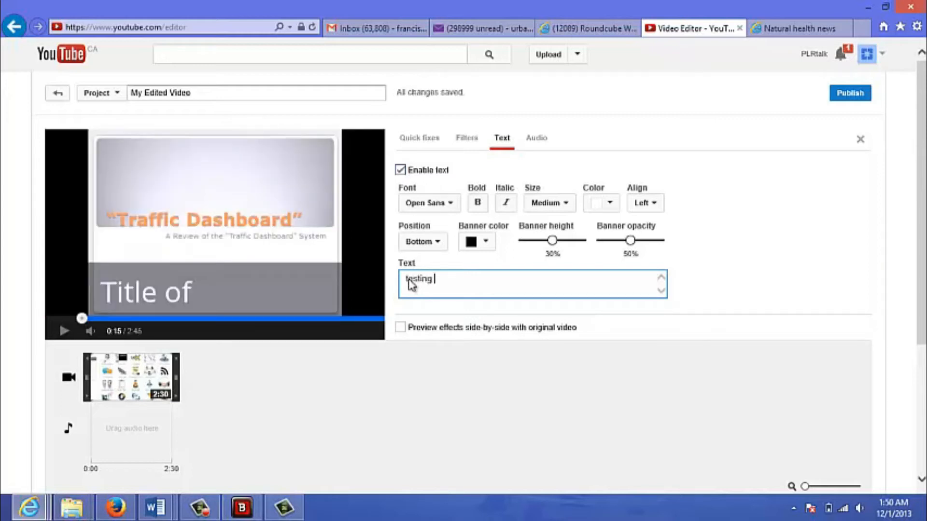
type("for e")
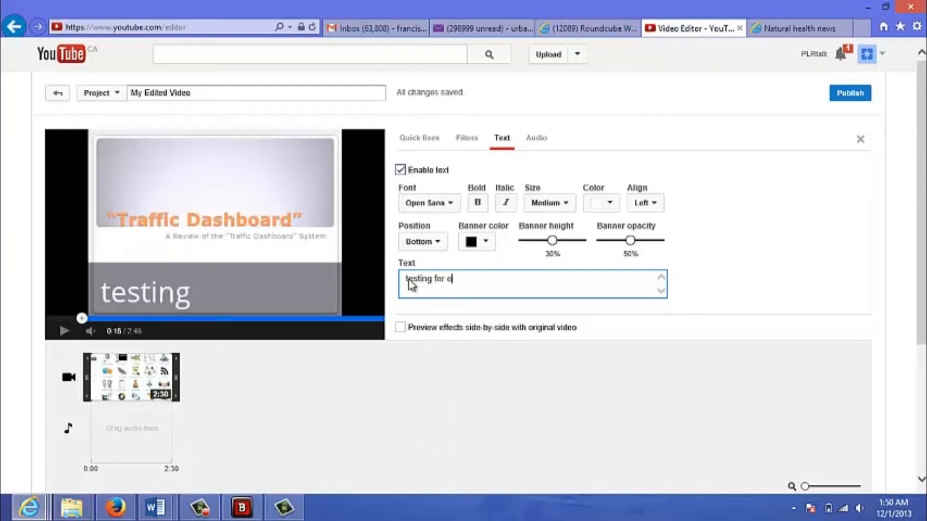
type("xample")
Clear the overlay text and set it to "abc company".
key("BackSpace")
key("BackSpace")
key("BackSpace")
key("BackSpace")
key("BackSpace")
key("BackSpace")
key("BackSpace")
key("BackSpace")
key("BackSpace")
key("BackSpace")
key("BackSpace")
key("BackSpace")
key("BackSpace")
key("BackSpace")
key("BackSpace")
key("BackSpace")
key("BackSpace")
key("BackSpace")
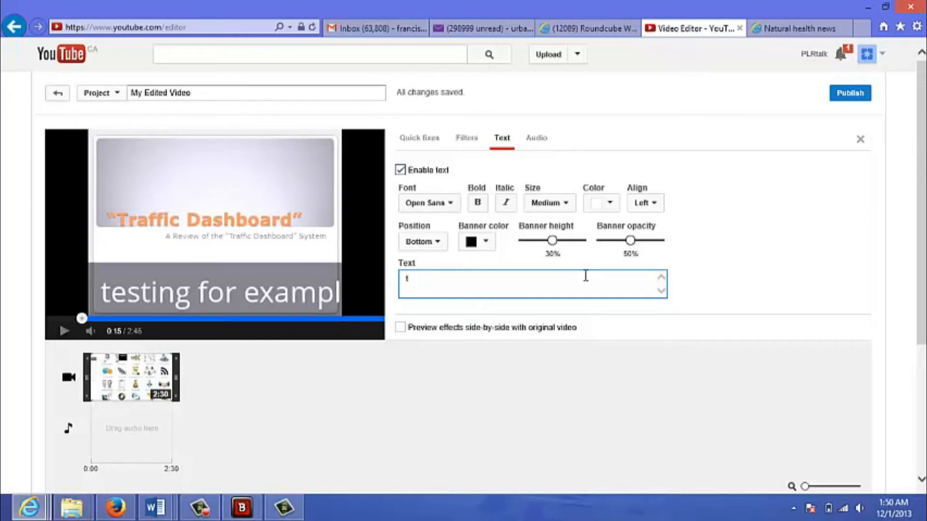
key("BackSpace")
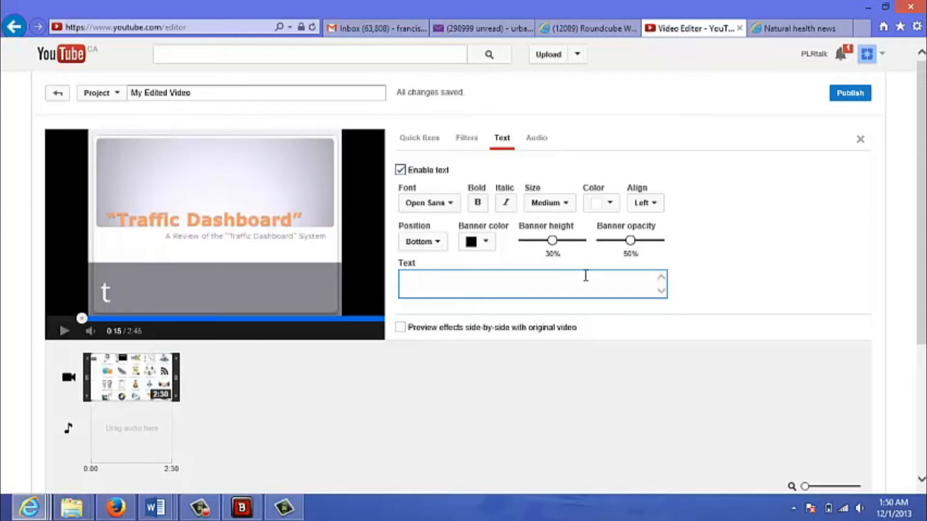
type("abc company")
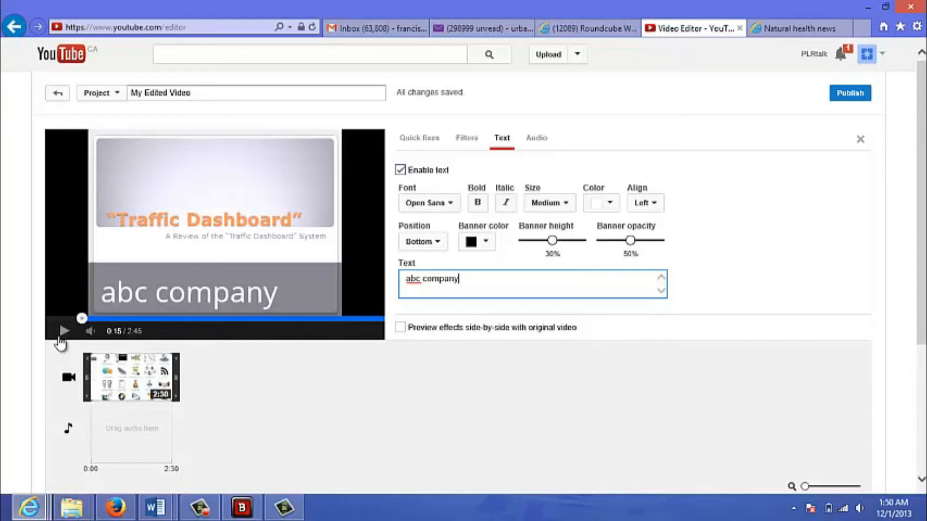
Leave the clip's text settings and preview the edited video with its title banner.
left_click(71, 381)
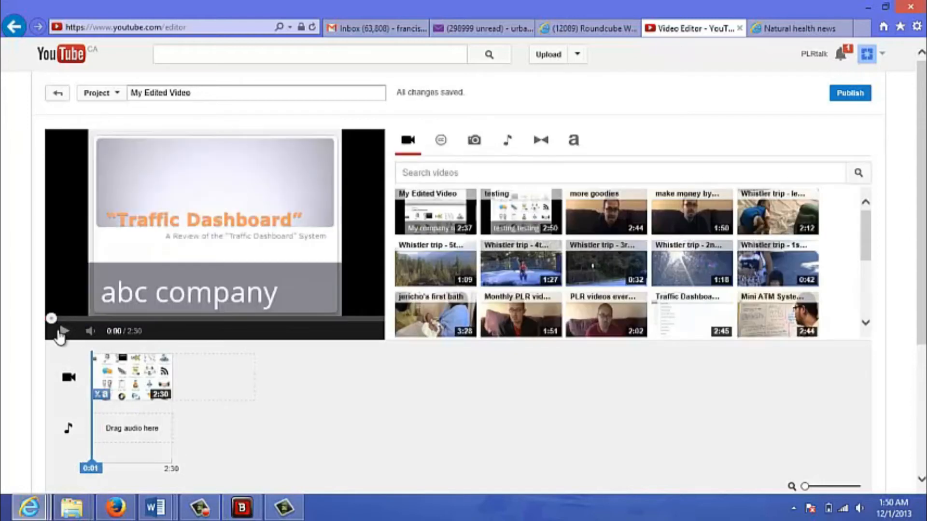
left_click(64, 331)
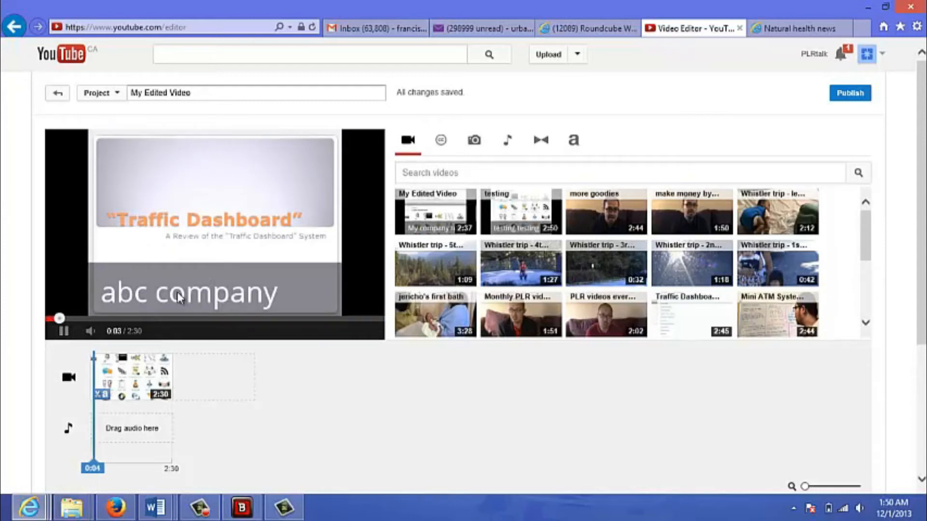
left_click(63, 331)
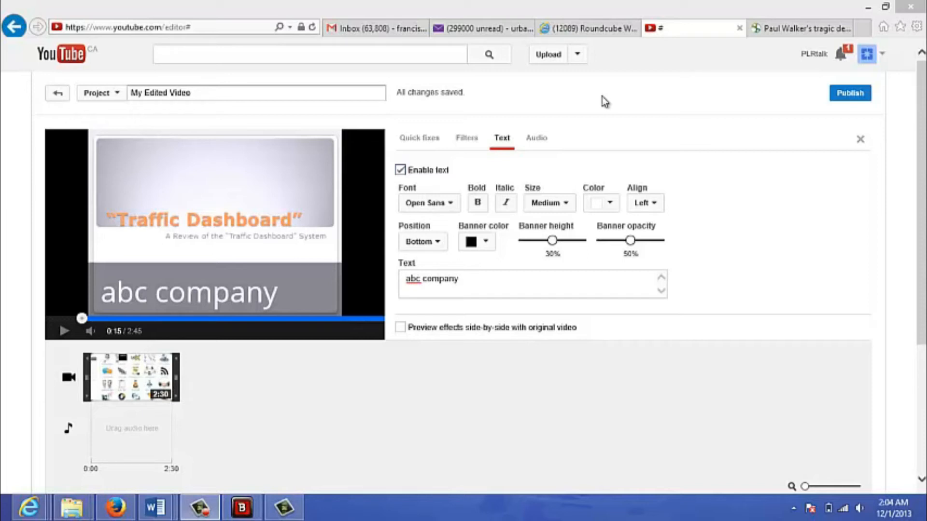
Import the photo album dated November 30, 2013 from the account's photos into the project.
mouse_move(129, 376)
left_click(70, 384)
left_click(70, 384)
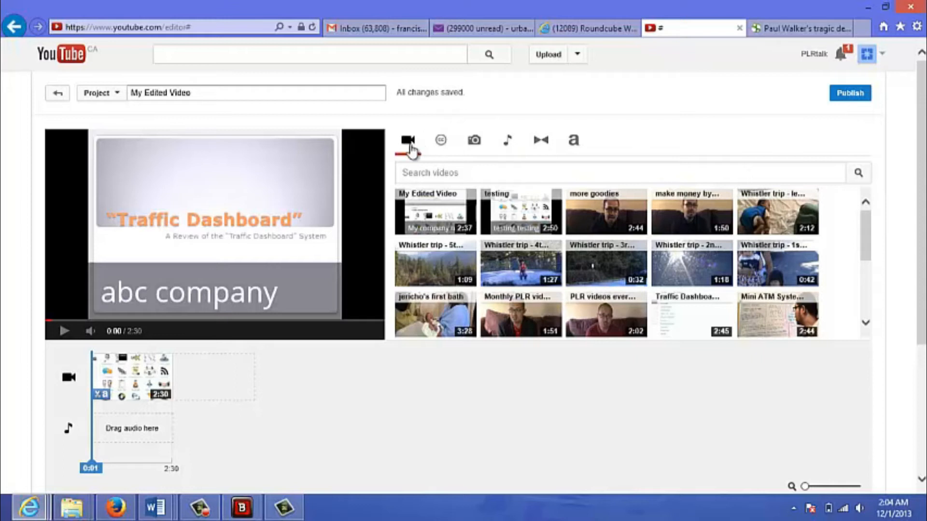
left_click(474, 143)
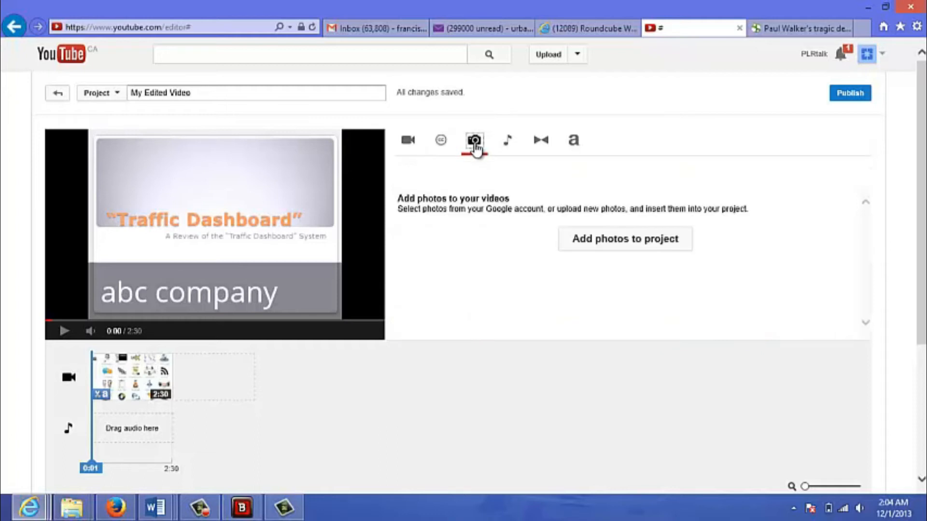
left_click(583, 247)
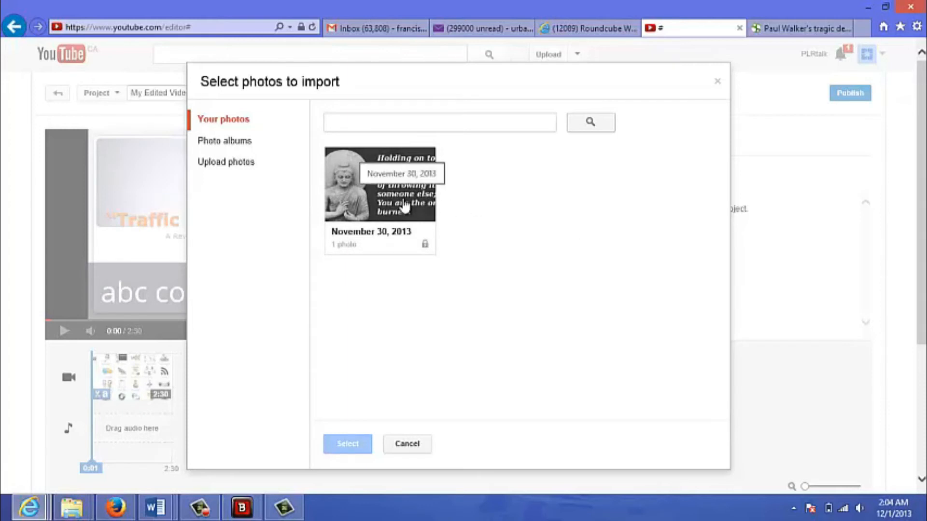
left_click(381, 207)
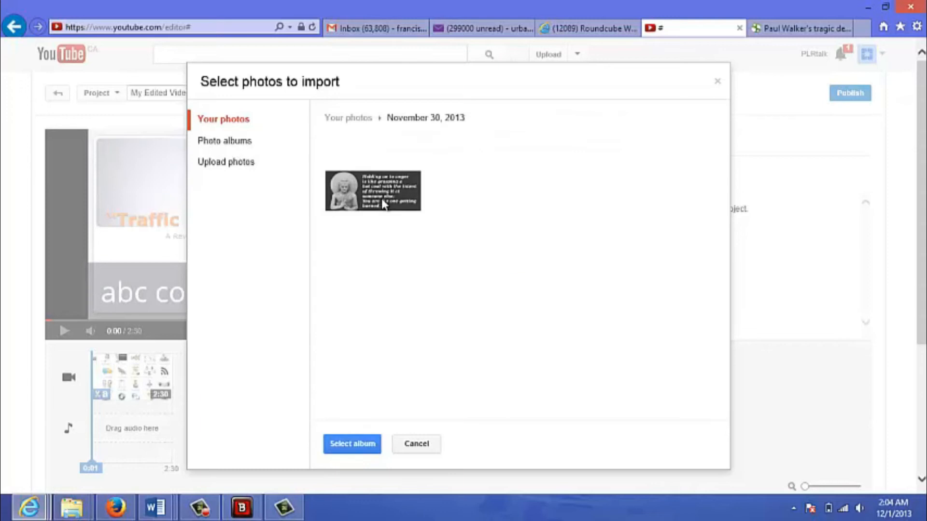
left_click(352, 445)
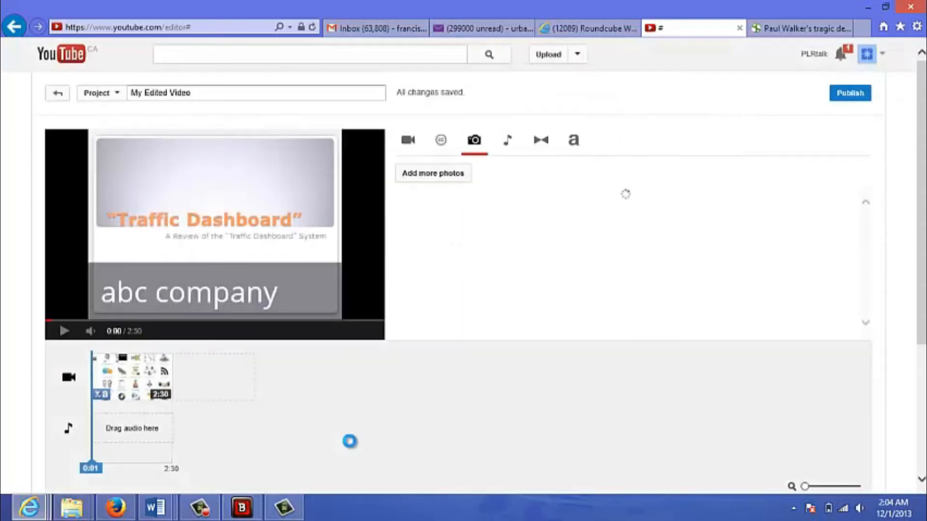
Place the angerhotcoal.jpg photo ahead of the video clip in the timeline and leave its clip settings.
mouse_move(449, 210)
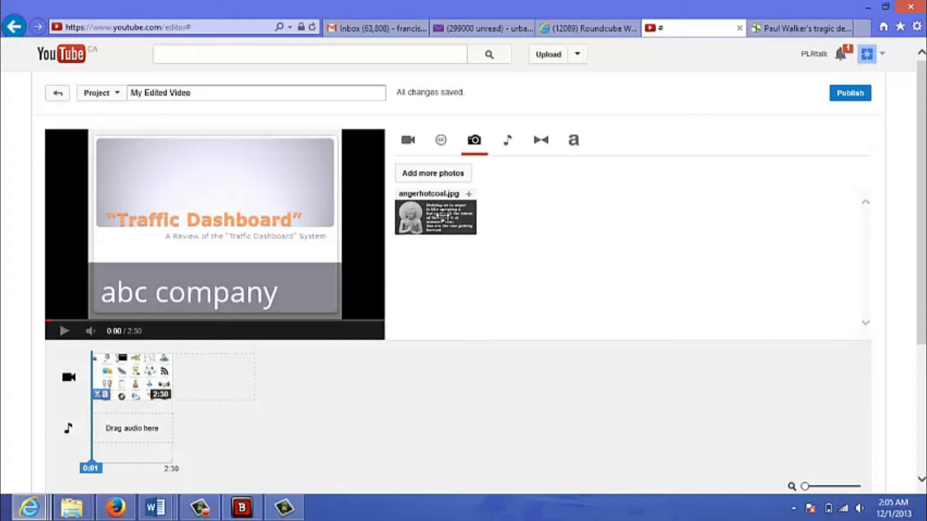
left_click_drag(443, 215, 113, 380)
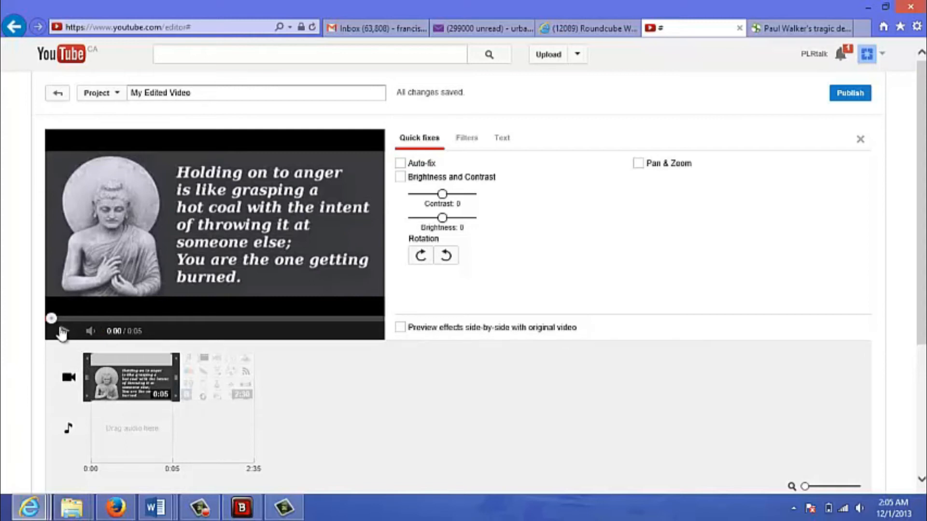
left_click(69, 381)
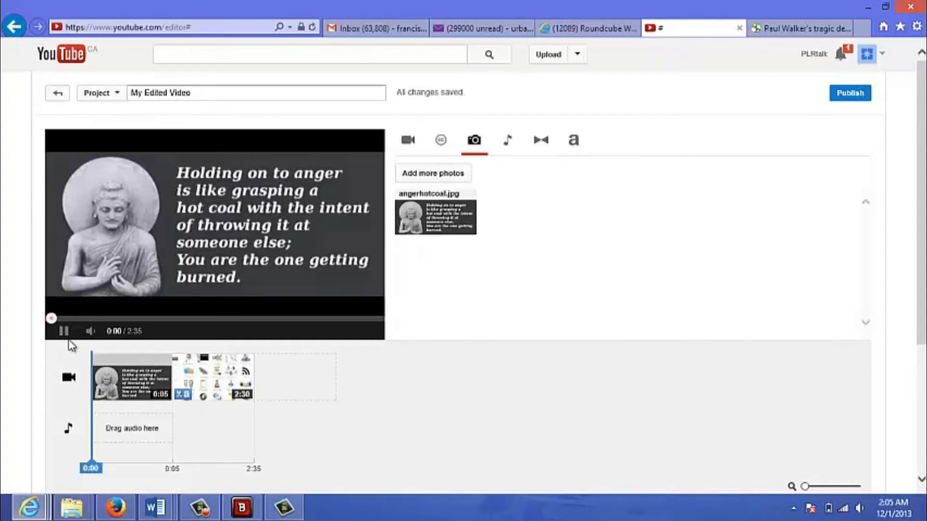
Preview the project from the opening photo into the video clip, stopping once the title banner appears.
left_click(63, 334)
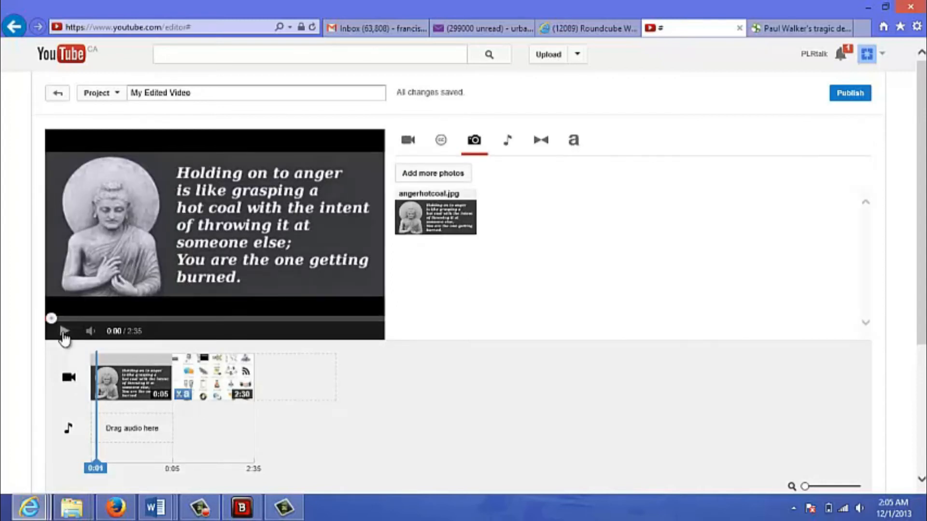
left_click(63, 332)
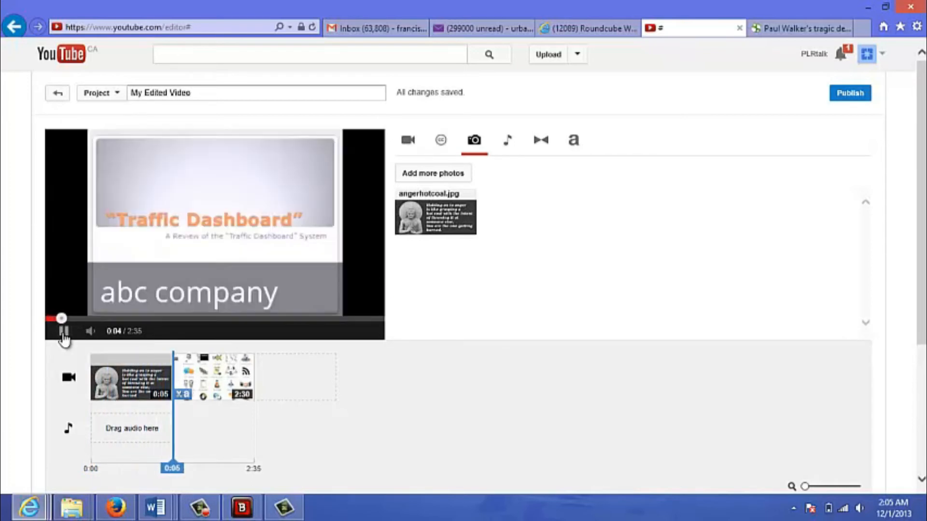
left_click(64, 332)
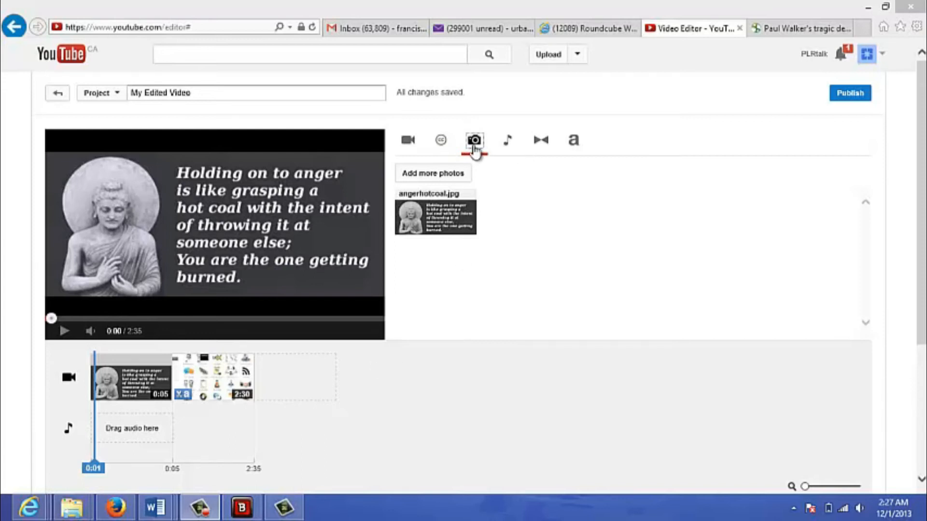
Browse the audio library and add the track "Payday" to the start of the timeline's audio track.
left_click(508, 144)
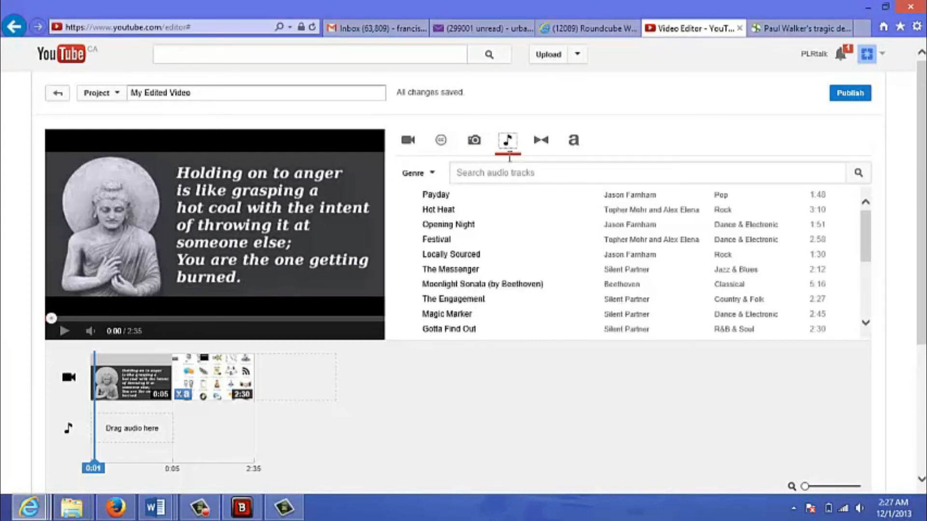
left_click_drag(863, 236, 864, 212)
left_click_drag(451, 235, 435, 192)
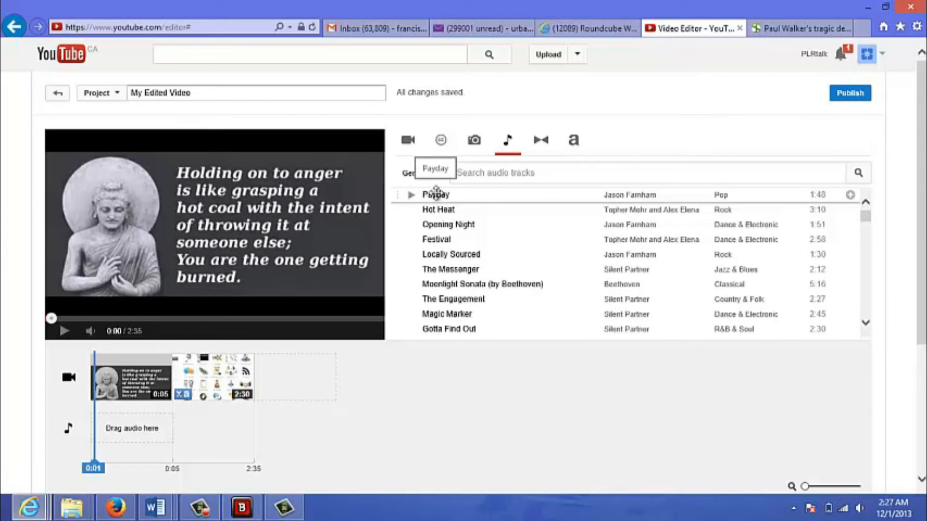
left_click_drag(440, 195, 165, 438)
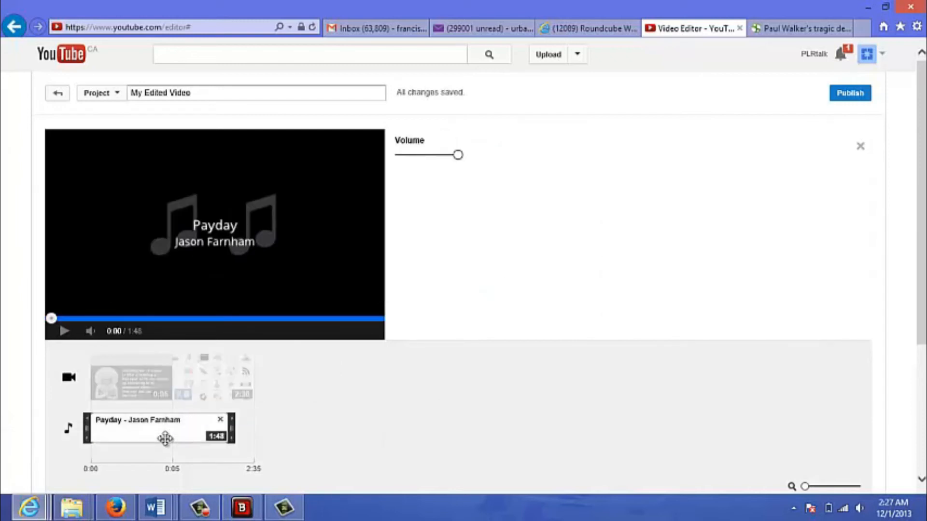
Trim the end of the Payday audio to 0:05 to match the opening photo, and leave its settings.
left_click_drag(232, 428, 164, 424)
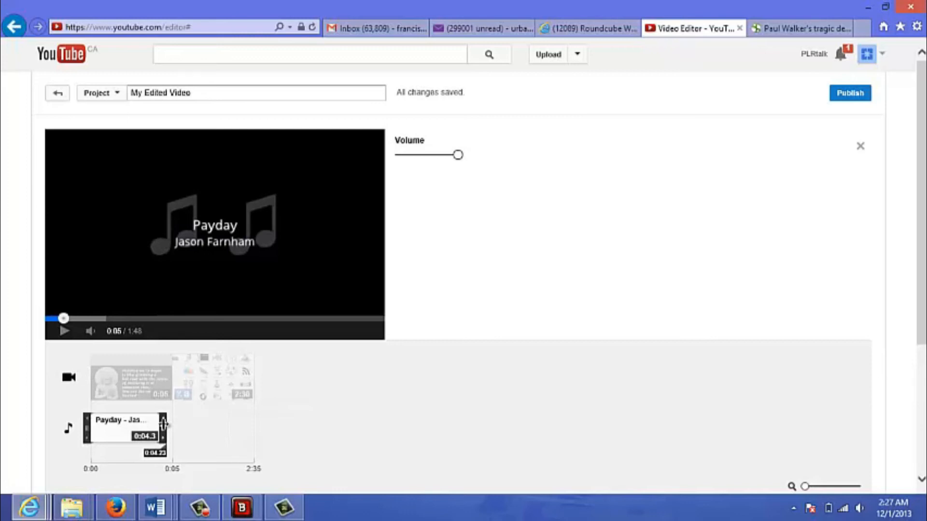
mouse_move(163, 424)
left_mouse_down()
mouse_move(153, 426)
mouse_move(173, 432)
left_mouse_up()
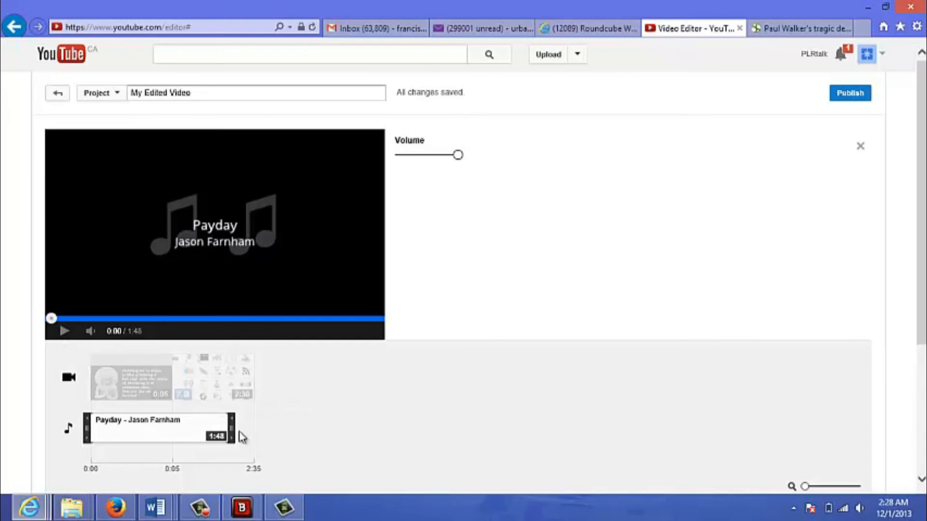
left_click_drag(232, 430, 172, 429)
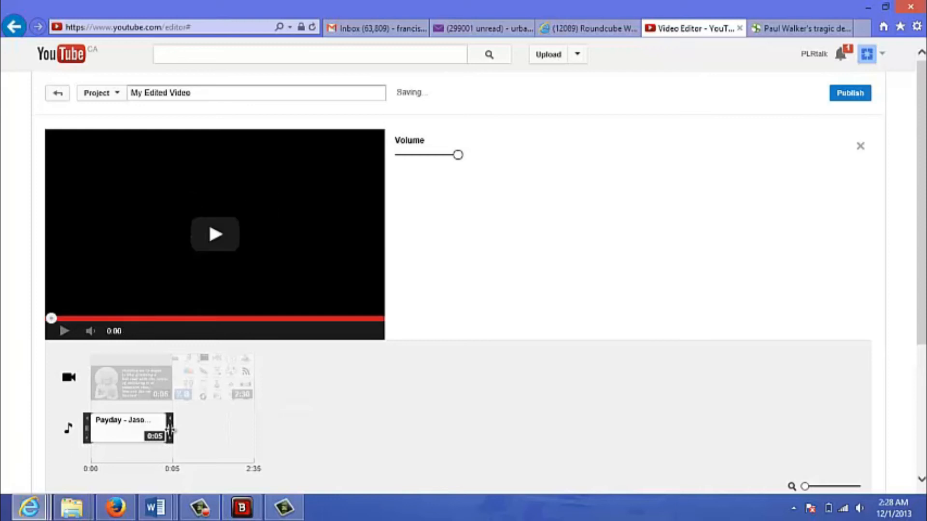
left_click(63, 331)
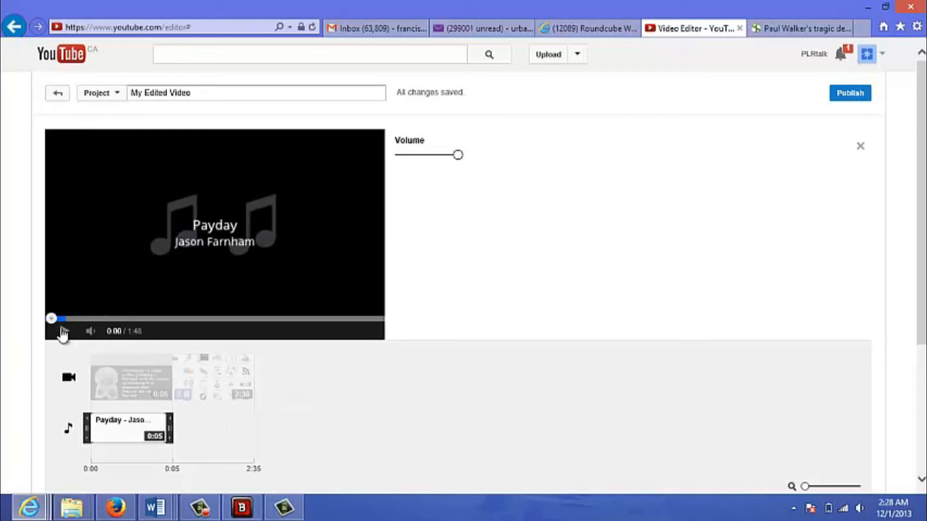
left_click(71, 376)
Preview the opening photo with its background music up to the start of the video clip.
left_click(63, 331)
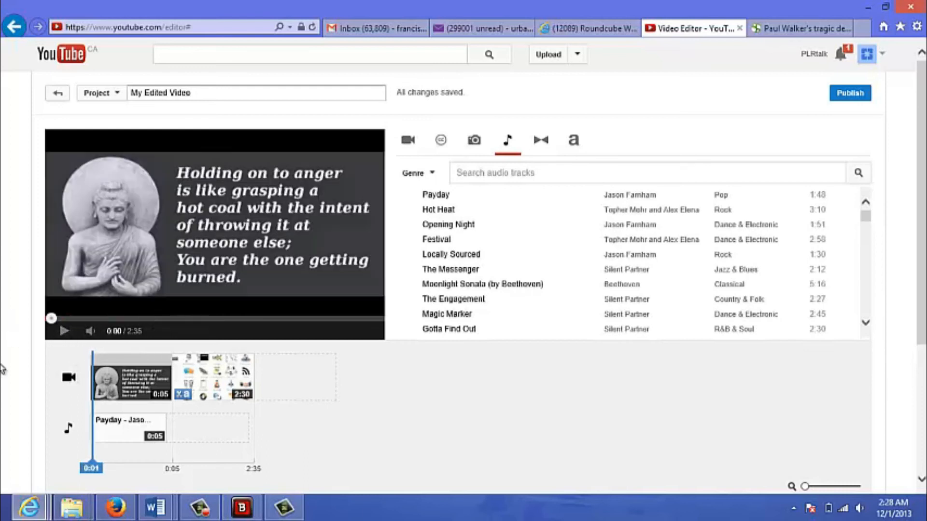
left_click(64, 331)
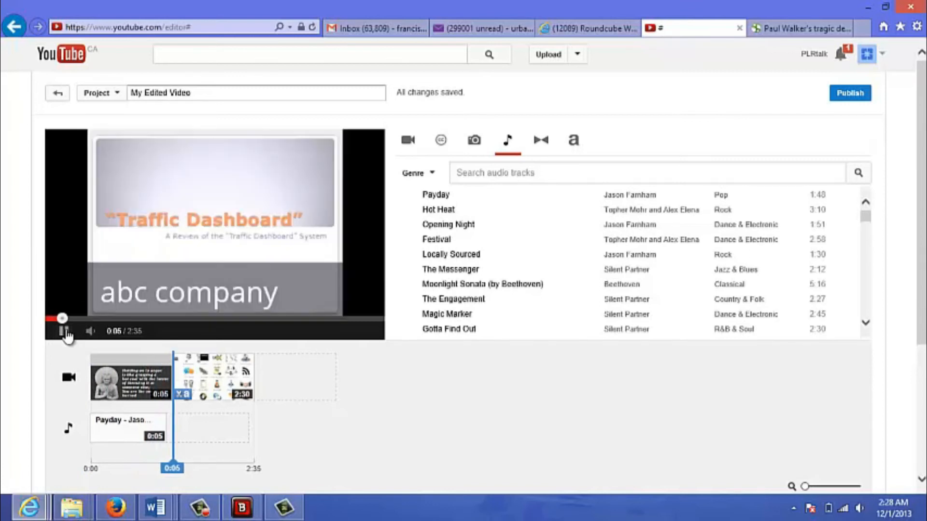
left_click(64, 331)
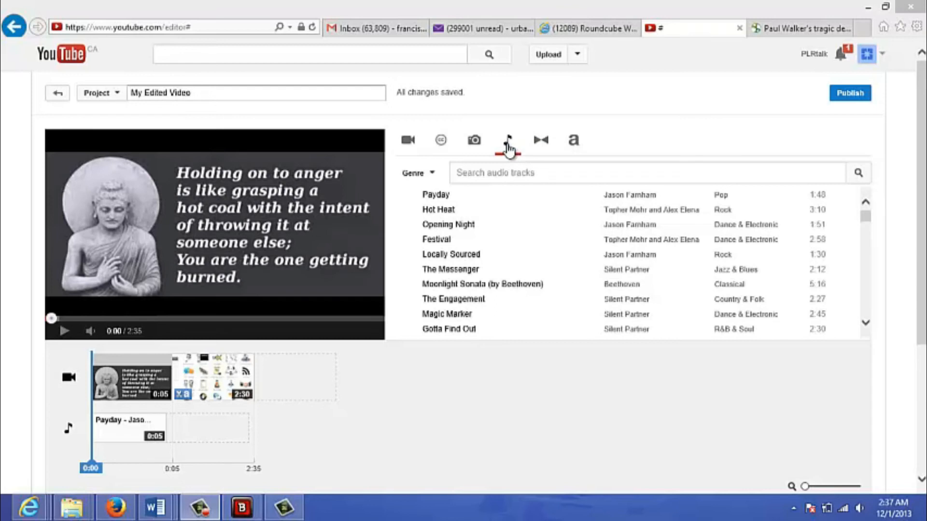
Insert a Heart transition between the photo and the video clip and preview it.
left_click(539, 149)
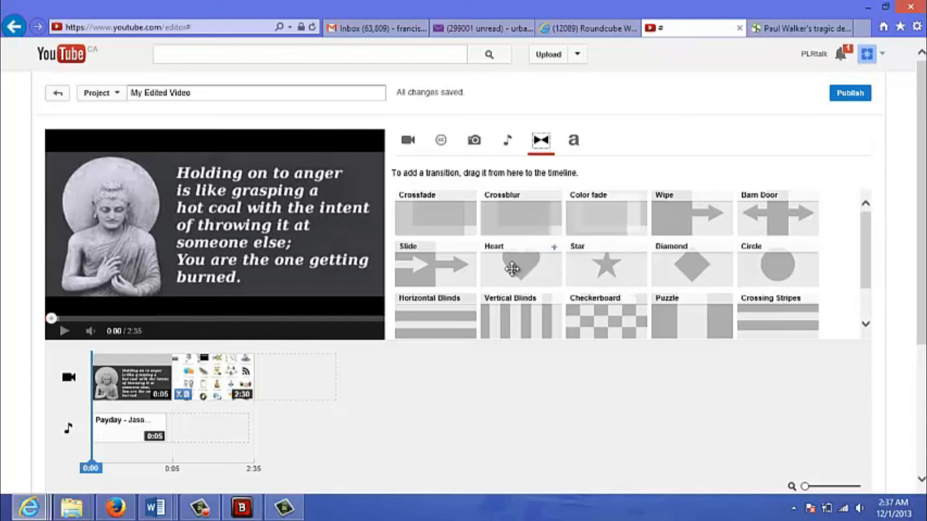
left_click_drag(512, 269, 229, 388)
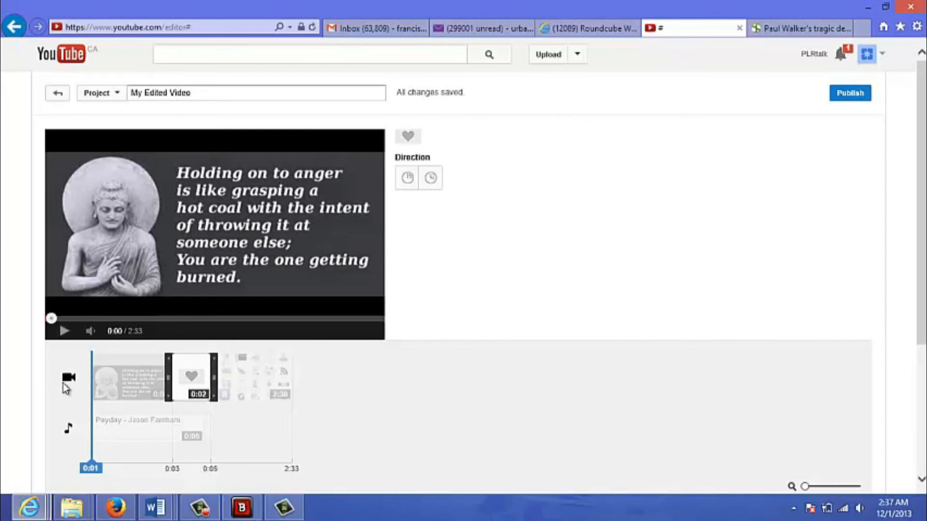
left_click(69, 382)
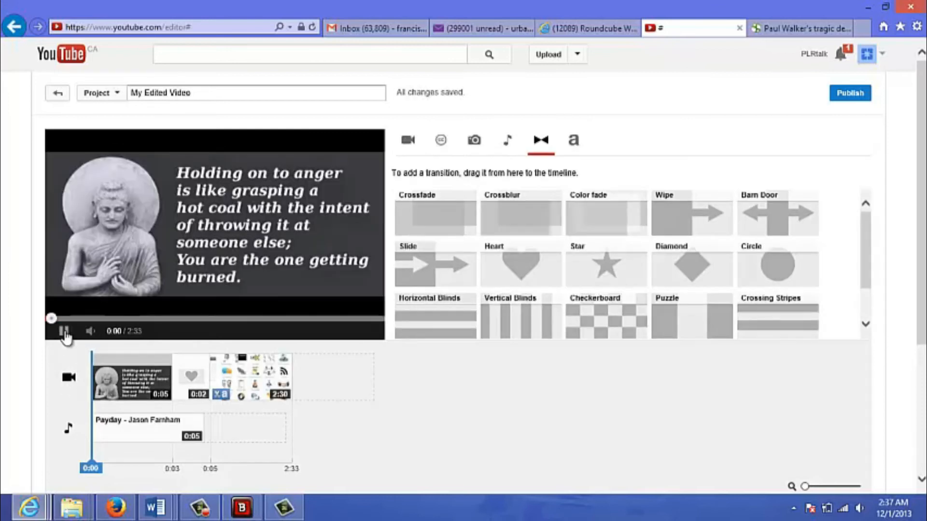
left_click(65, 333)
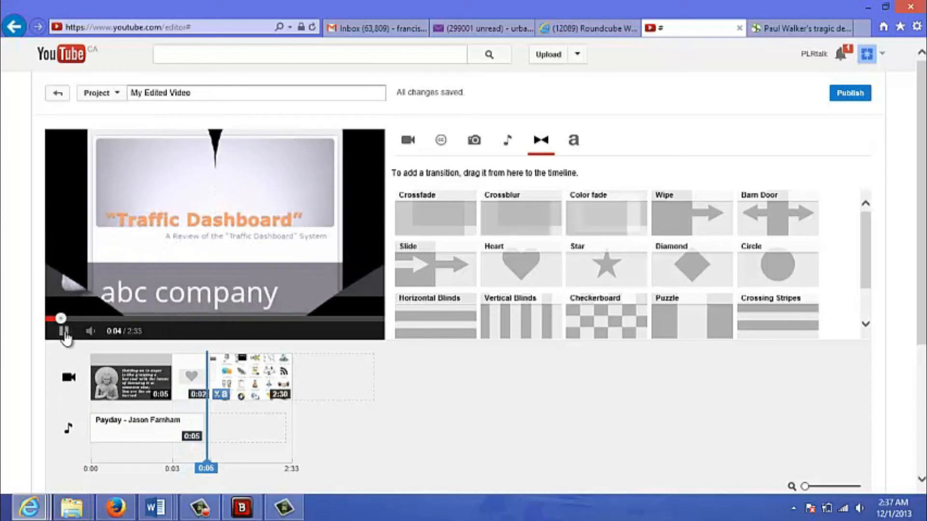
left_click(65, 332)
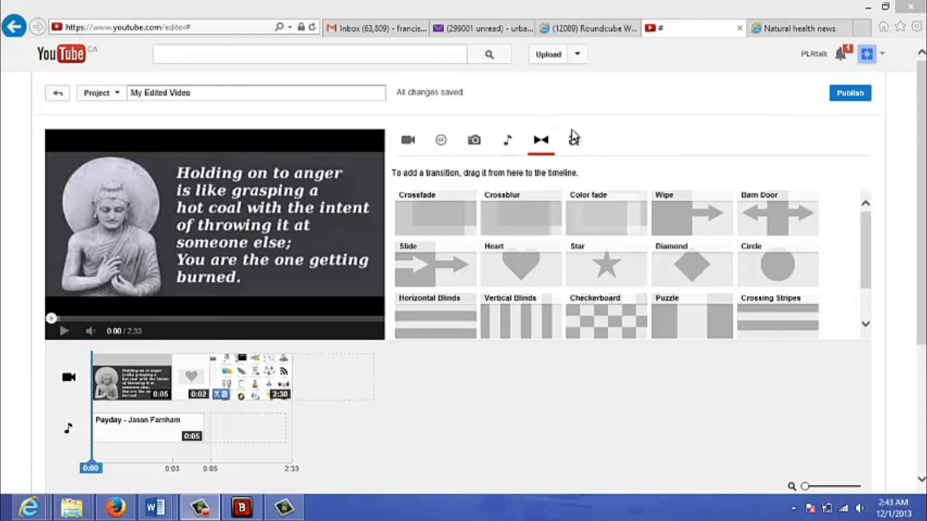
Add a Centered title clip at the very start of the timeline, ahead of the photo.
left_click(574, 143)
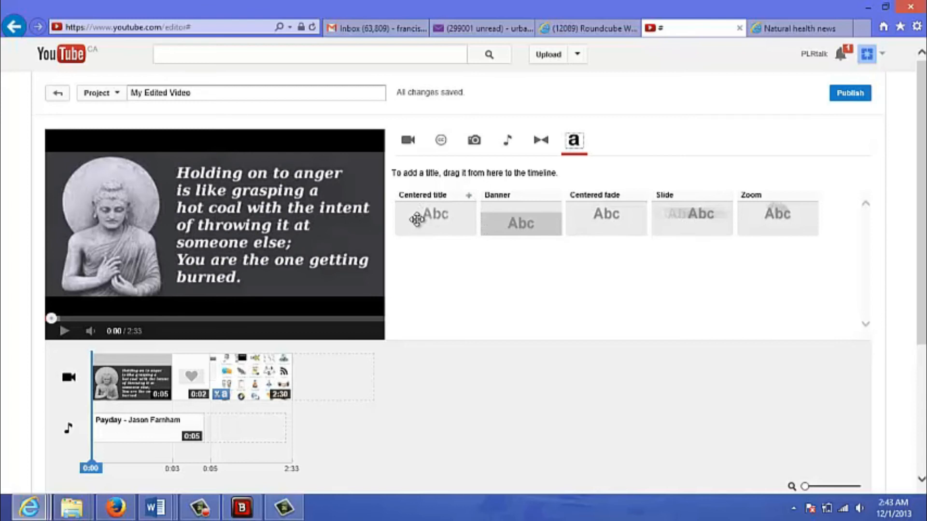
left_click_drag(421, 218, 92, 385)
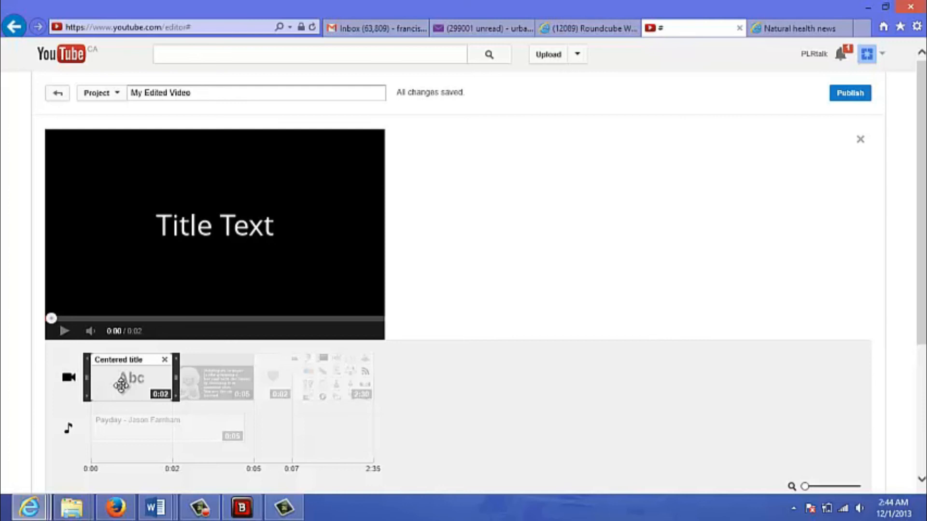
left_click(70, 383)
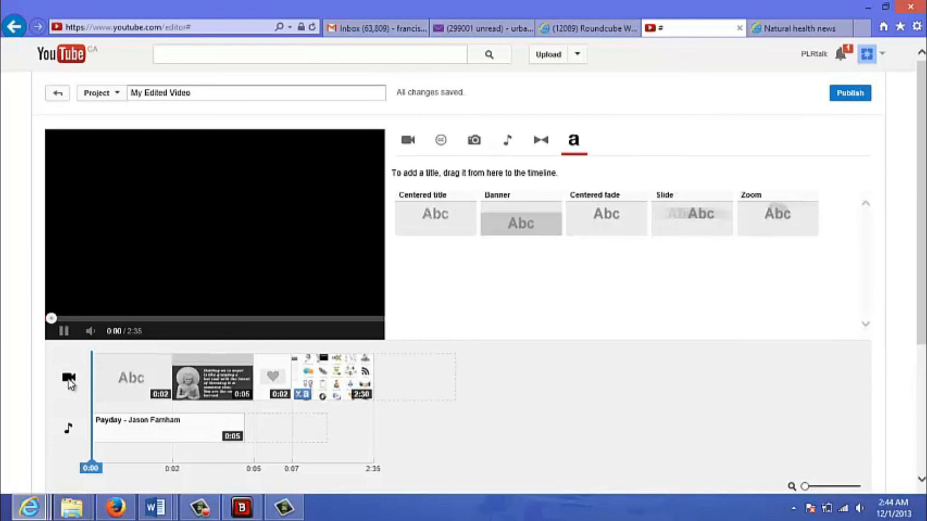
Replace the opening title clip's placeholder text with "Welcome to ABC company video".
left_click(127, 381)
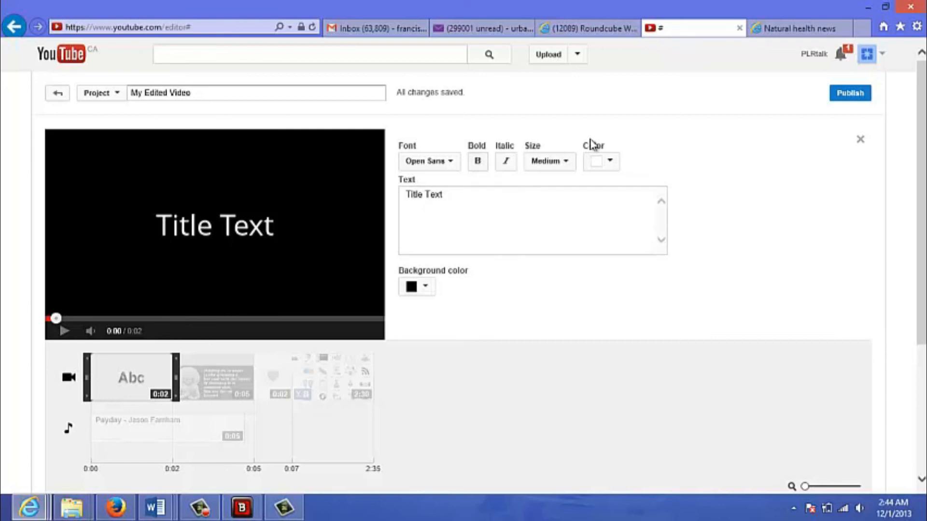
left_click(452, 196)
left_click_drag(452, 196, 390, 199)
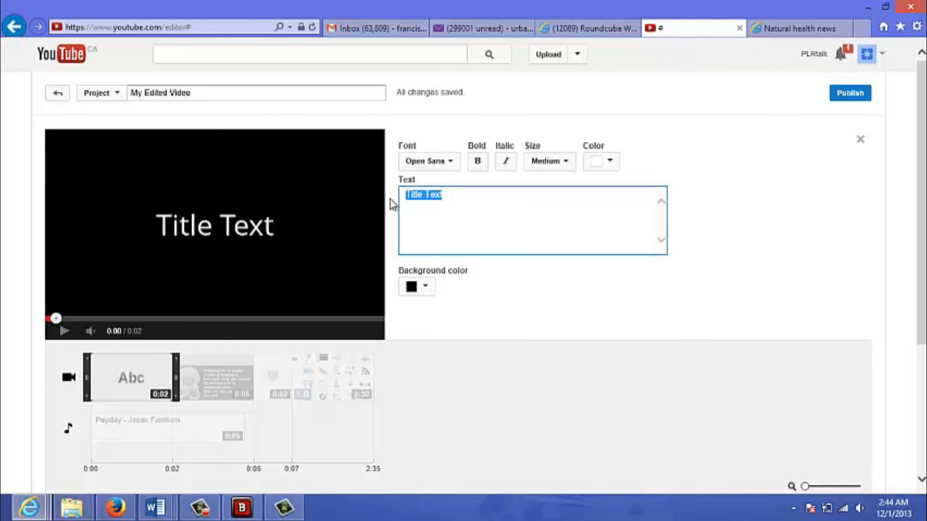
type("We")
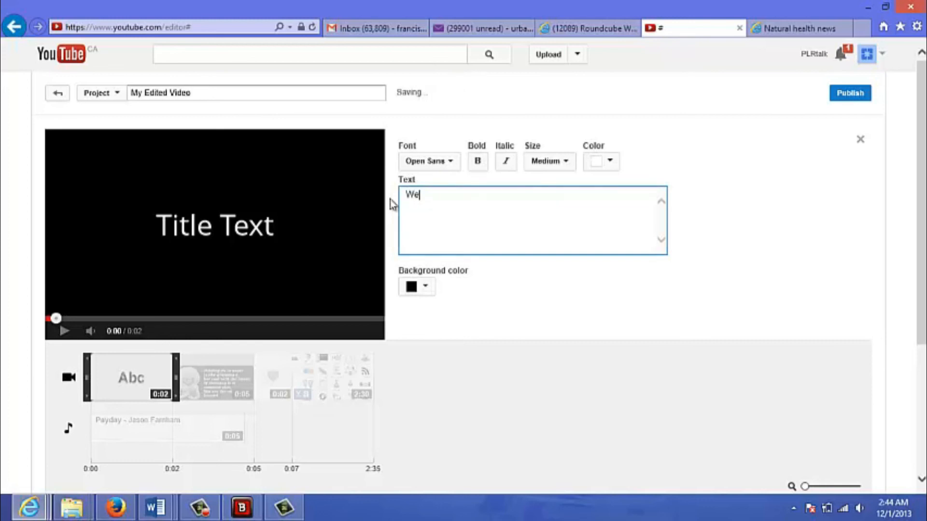
type("lcome to ABC compan")
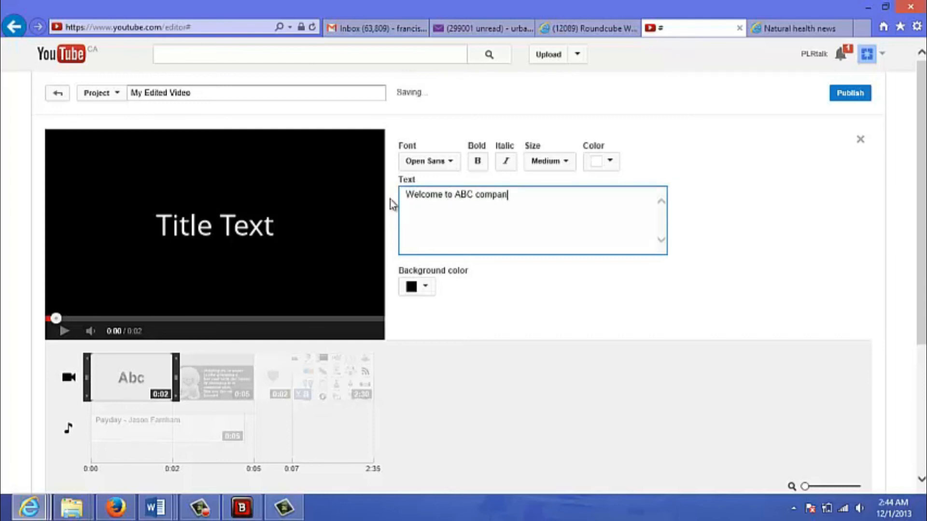
type("y message")
key("BackSpace")
key("BackSpace")
key("BackSpace")
key("BackSpace")
key("BackSpace")
key("BackSpace")
type("eo")
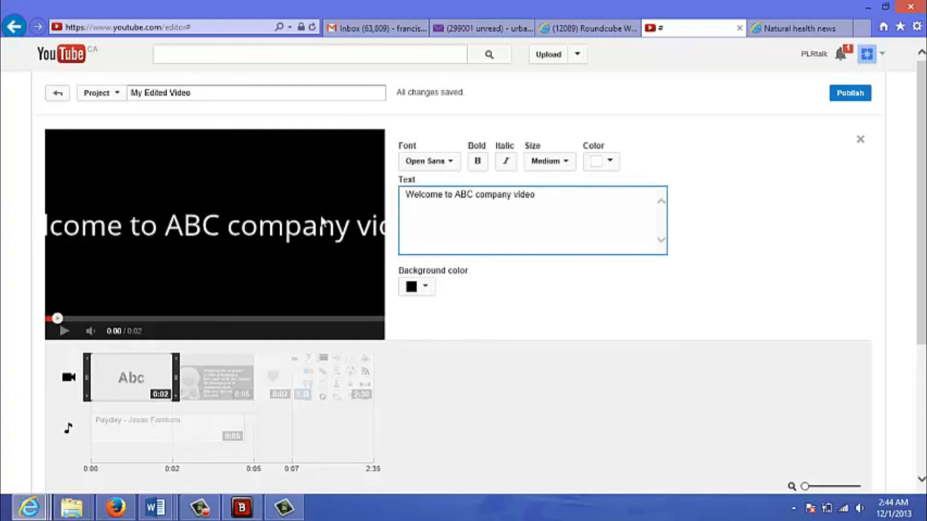
Set the opening title's text size to Small and preview the project from the start.
left_click(570, 169)
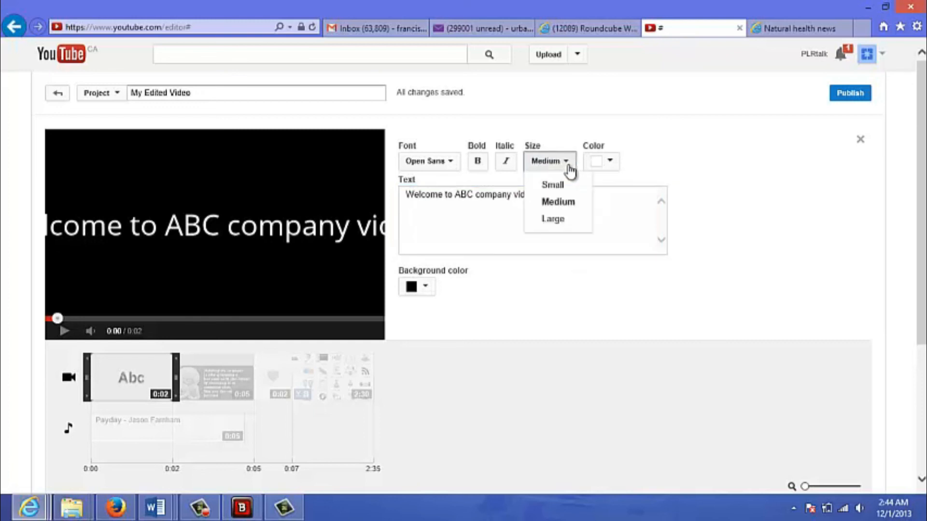
left_click(567, 185)
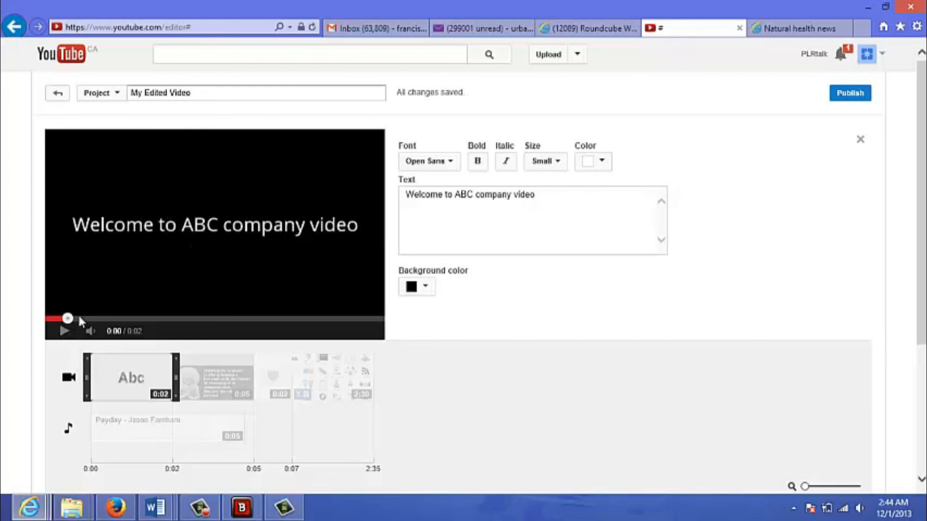
left_click(65, 382)
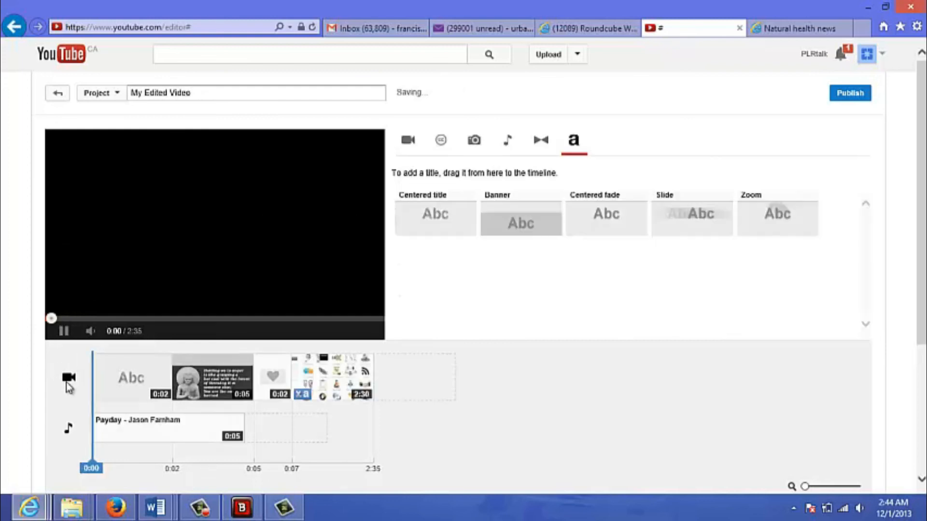
left_click(62, 333)
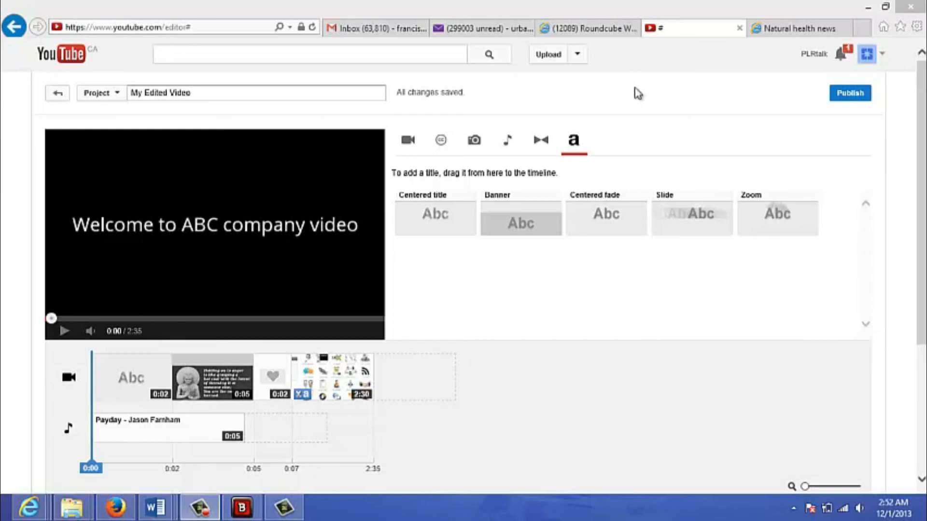
Publish the edited video, reload its watch page and pause the playback at the "abc company" banner.
left_click(849, 93)
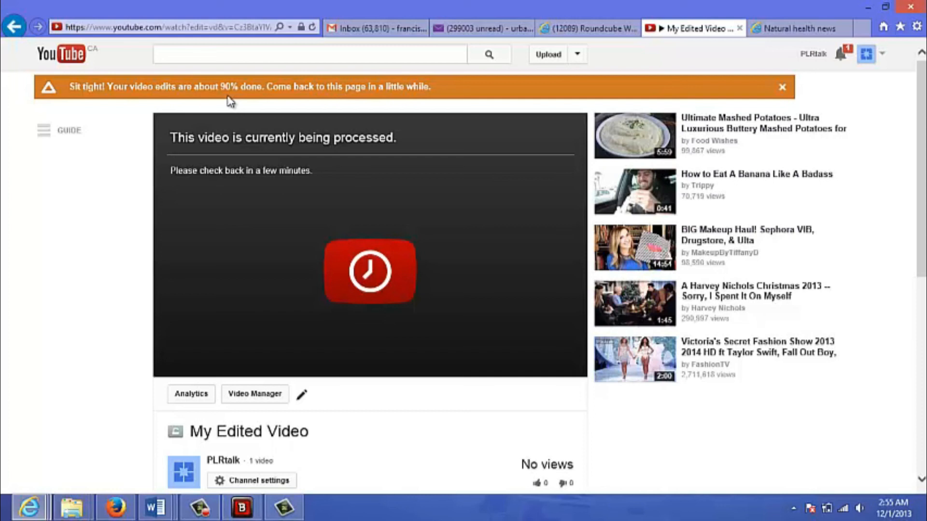
left_click(312, 27)
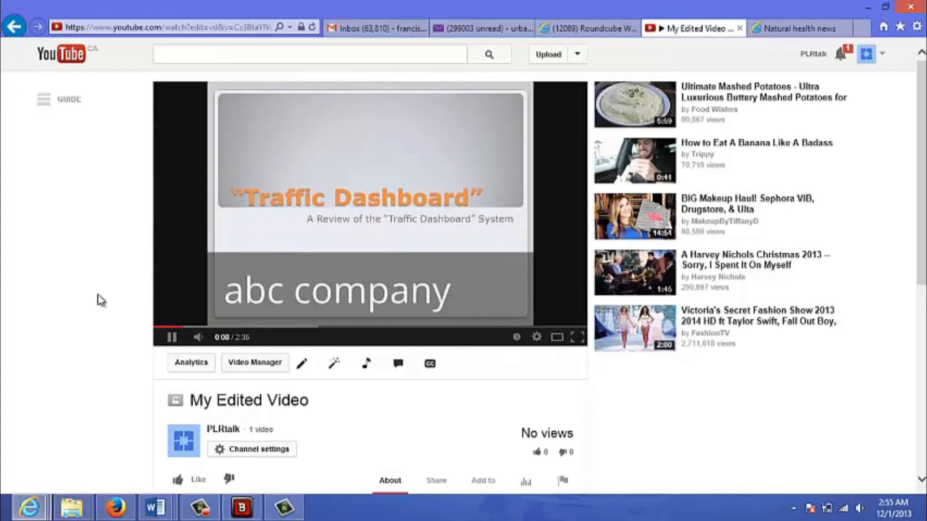
left_click(172, 337)
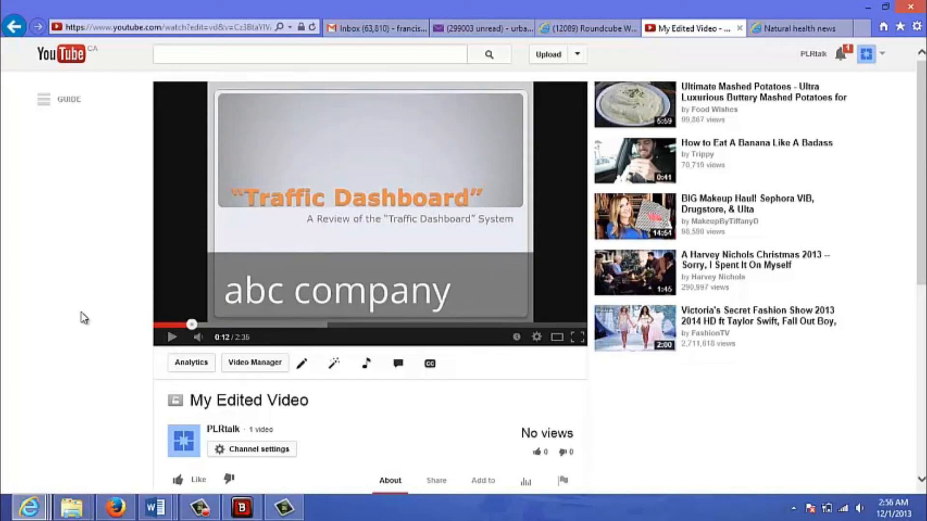